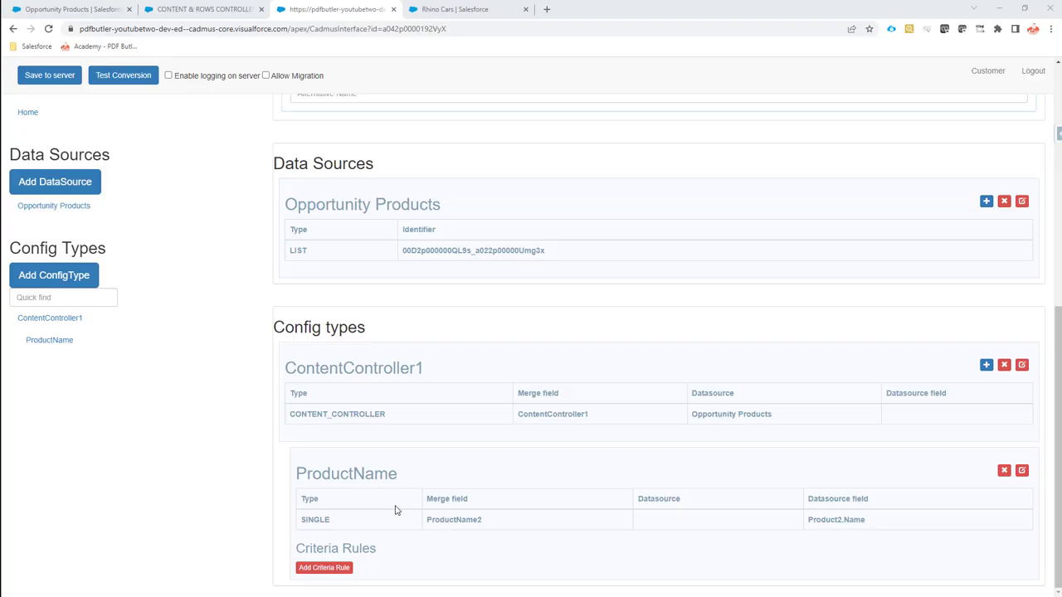
# Switch from the PDF Butler config page to the CONTENT and ROWS_CONTROLLER.docx template in Word.
pyautogui.hotkey('alt', 'Tab')
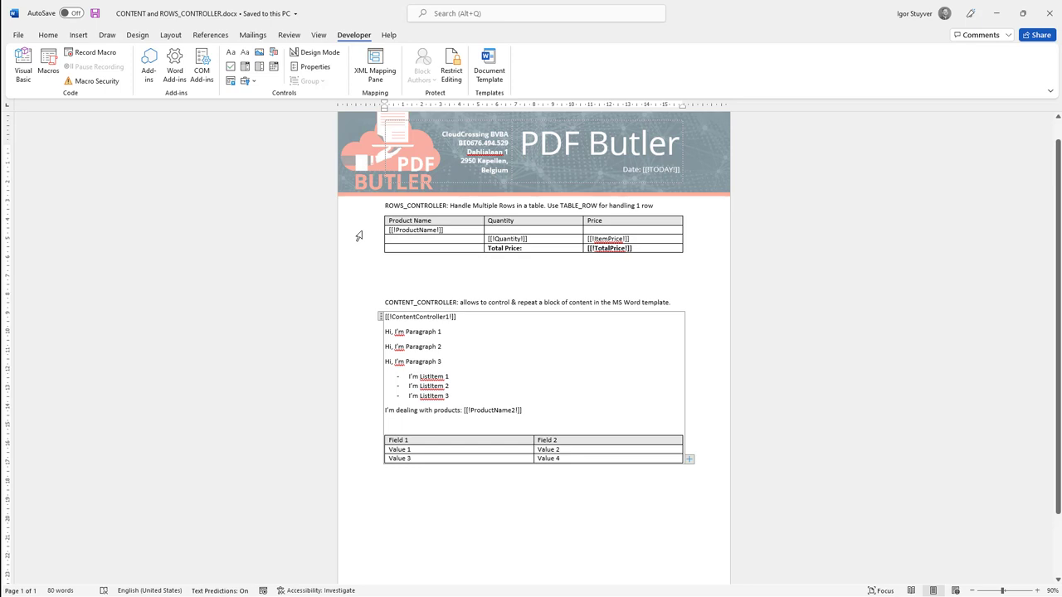
# Wrap product table rows 2–4 in a Repeating Section Content Control.
pyautogui.doubleClick(389, 205)
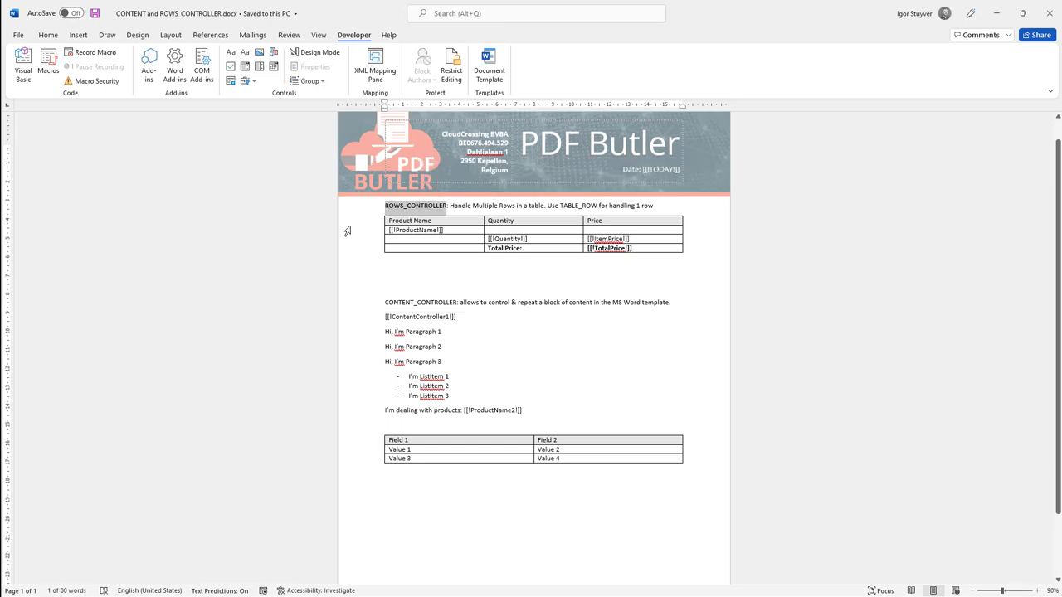
pyautogui.moveTo(351, 232); pyautogui.dragTo(350, 251)
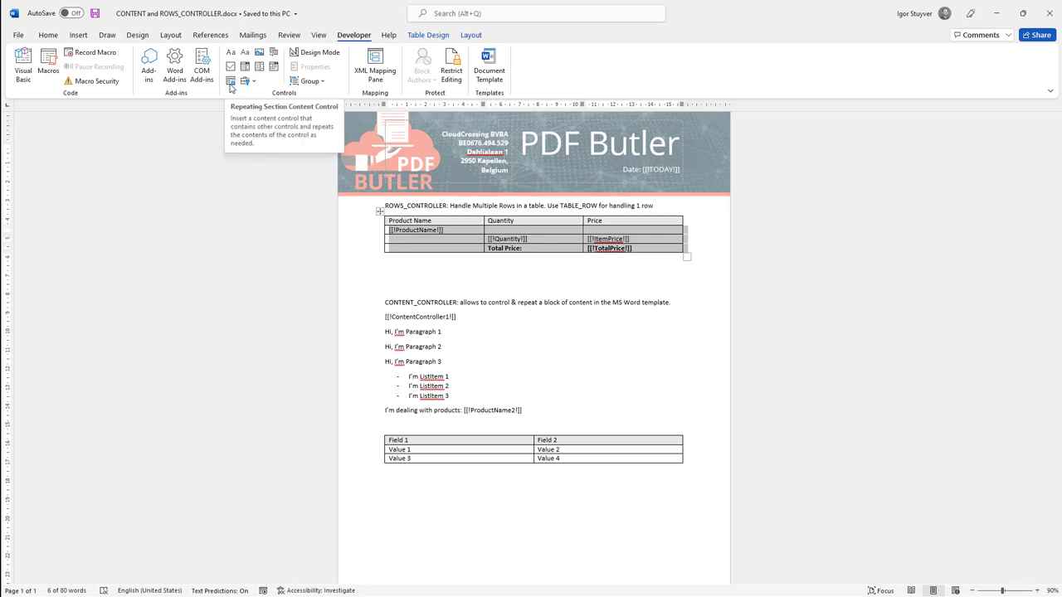
pyautogui.click(232, 83)
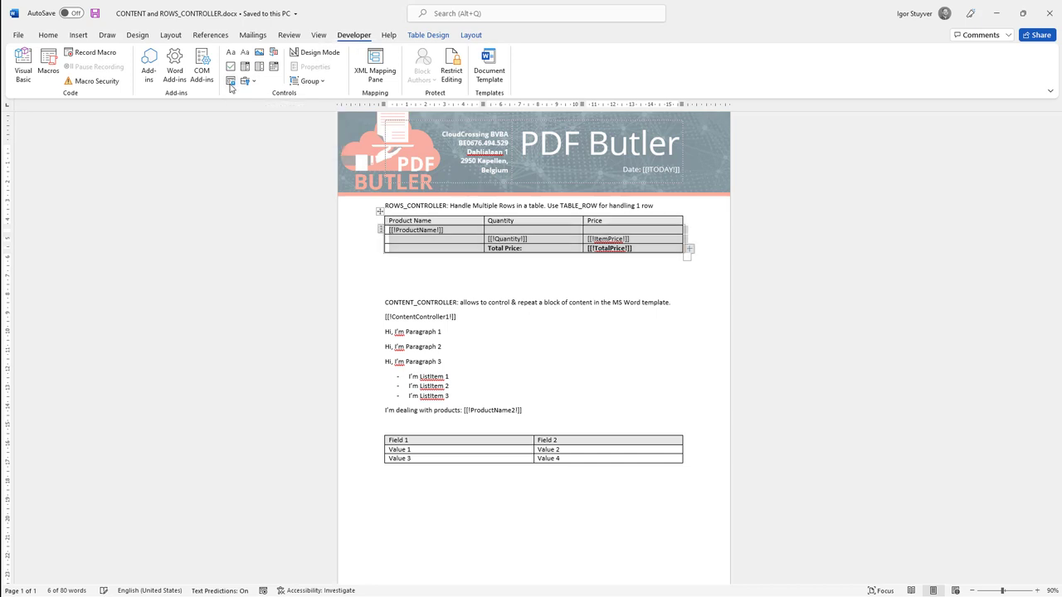
# Copy the [[!ProductName!]] tag and return to the PDF Butler config page in Chrome.
pyautogui.doubleClick(411, 229)
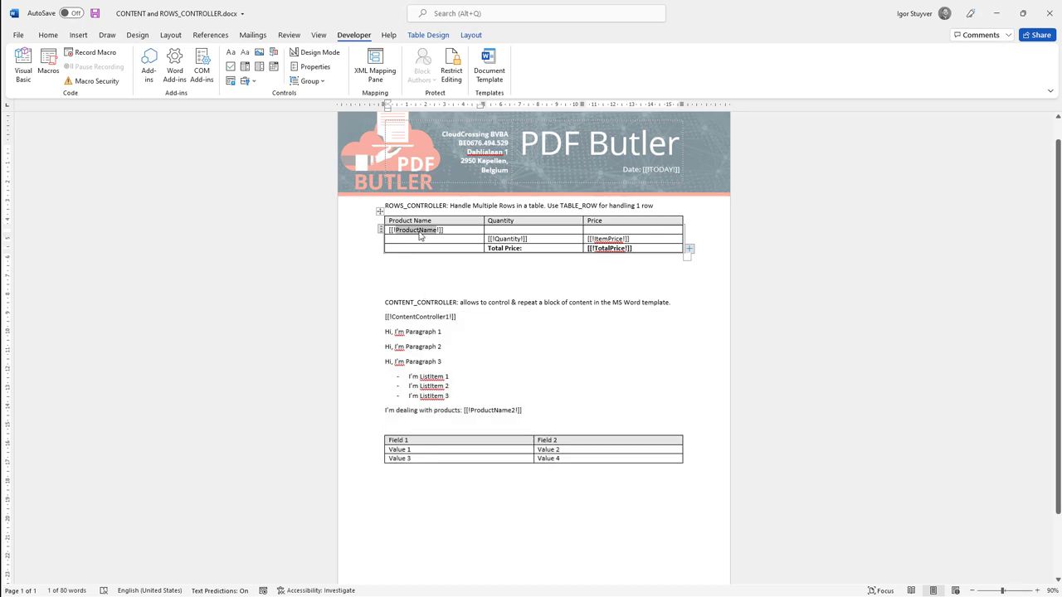
pyautogui.rightClick(419, 235)
pyautogui.click(446, 277)
pyautogui.hotkey('alt', 'Tab')
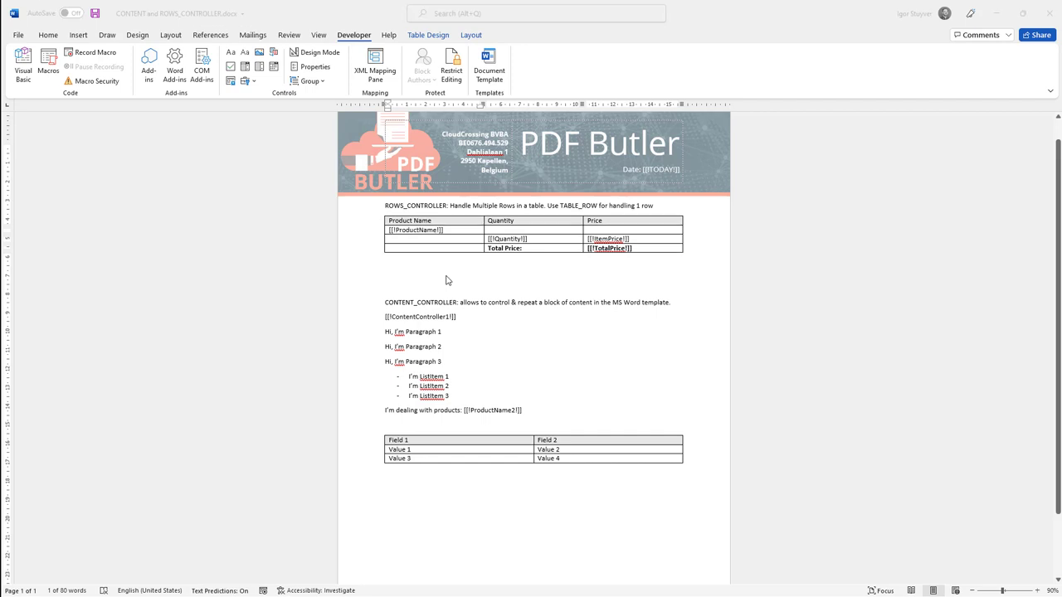
pyautogui.hotkey('alt', 'Tab')
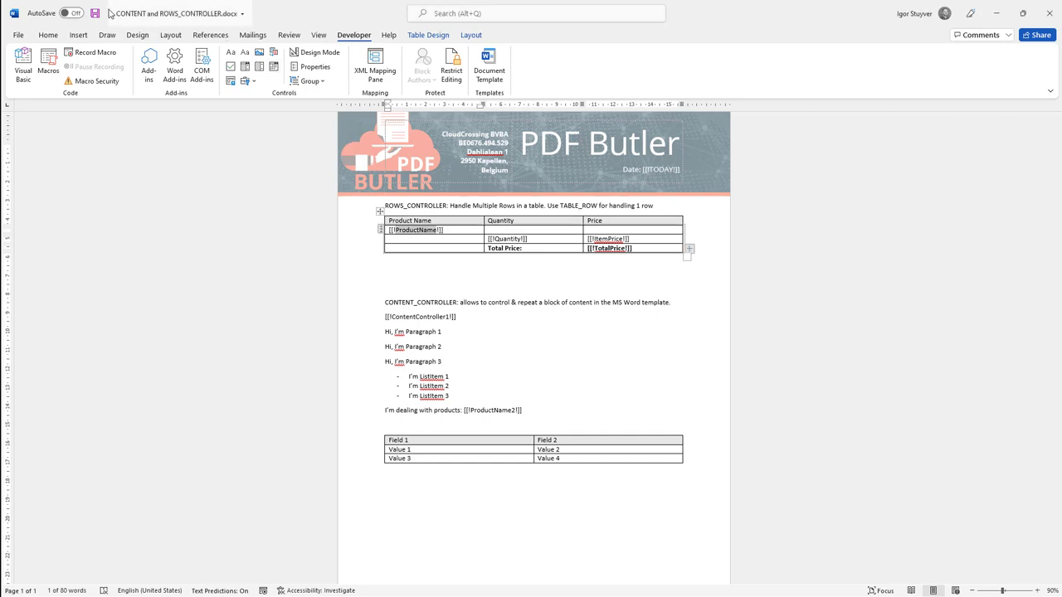
pyautogui.hotkey('alt', 'Tab')
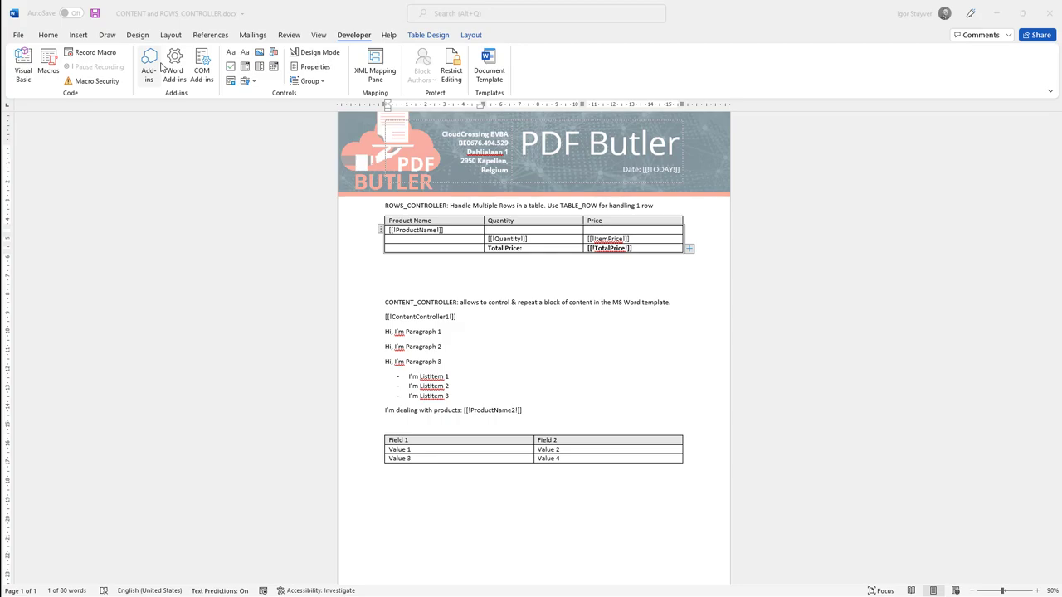
pyautogui.hotkey('alt', 'Tab')
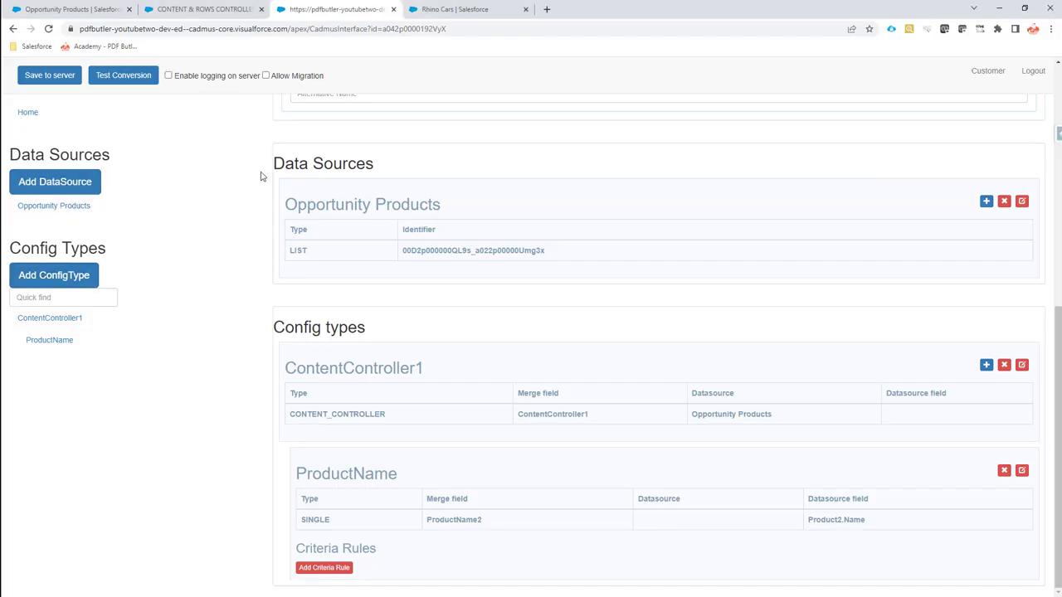
# Upload CONTENT and ROWS_CONTROLLER.docx as the Doc Config default document, then begin a new Config Type.
pyautogui.scroll(7, 263, 175)
pyautogui.click(314, 223)
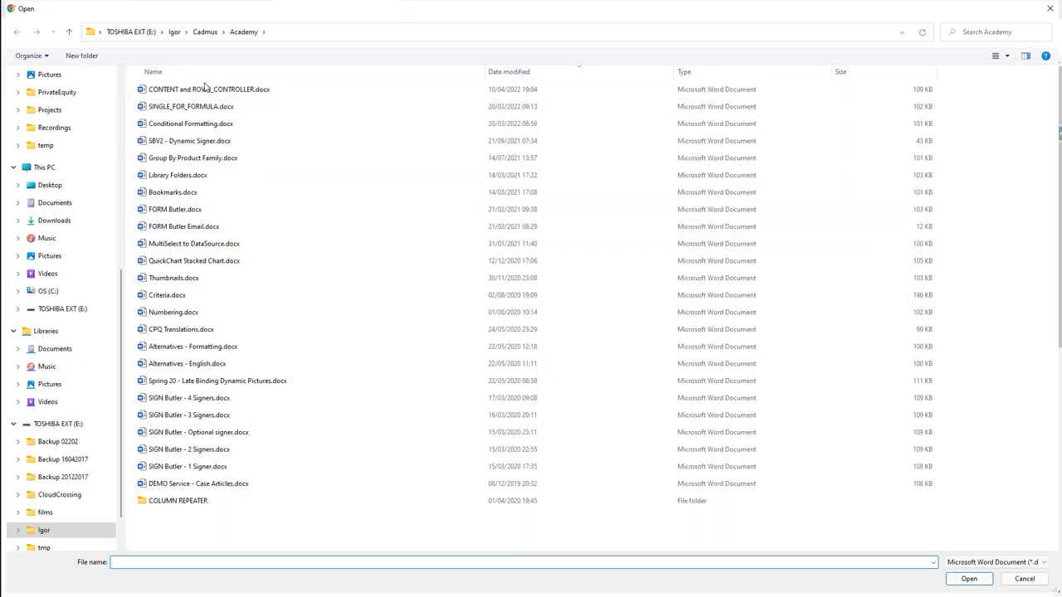
pyautogui.doubleClick(205, 89)
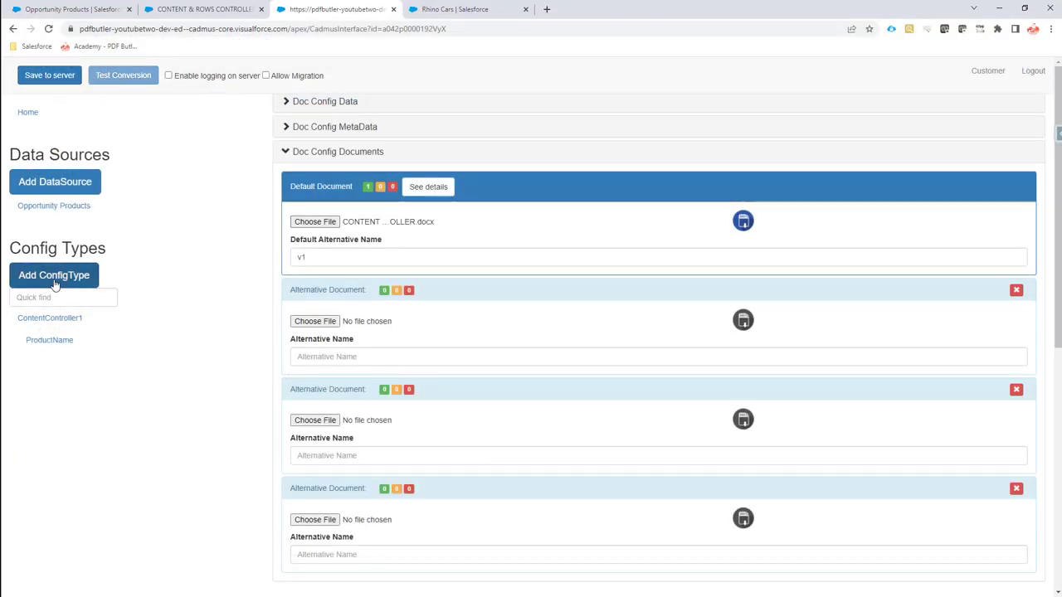
pyautogui.click(56, 277)
pyautogui.click(346, 137)
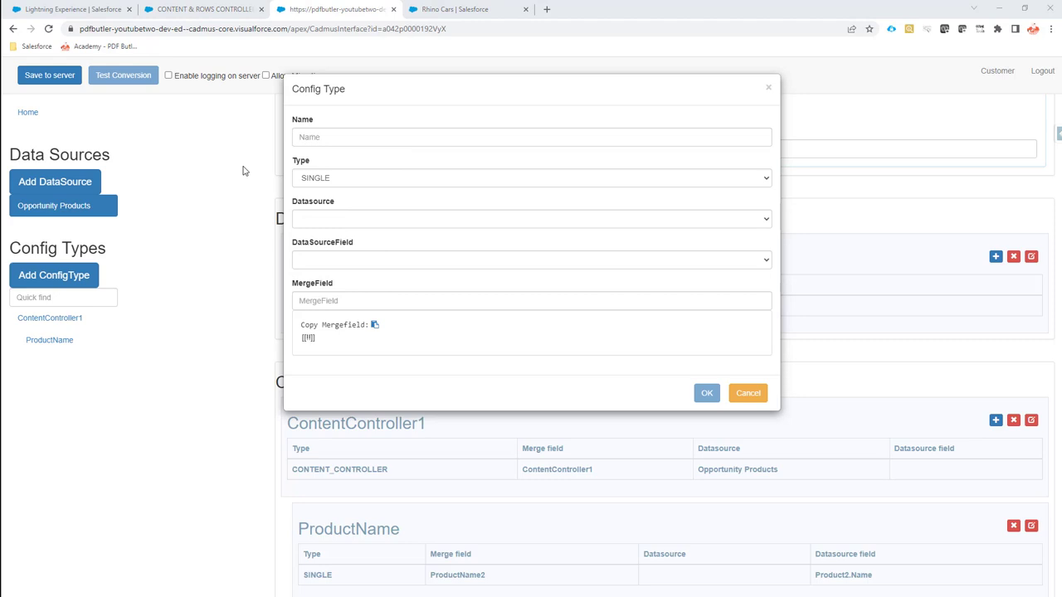
# Name the new config type 'ROWS ProductName' by pasting ProductName and adding a ROWS prefix.
pyautogui.click(339, 136)
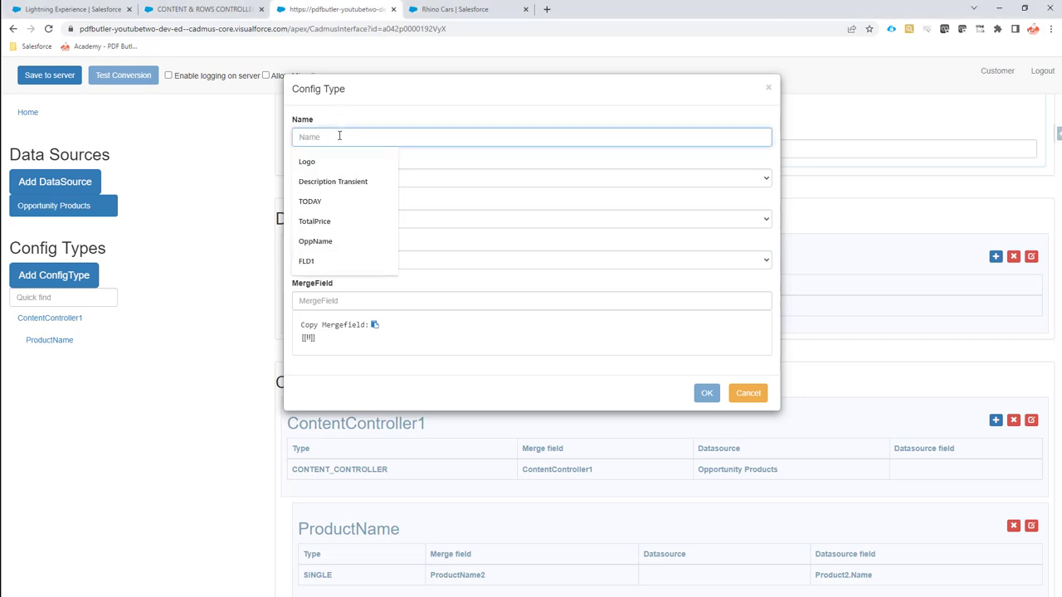
pyautogui.hotkey('ctrl', 'v')
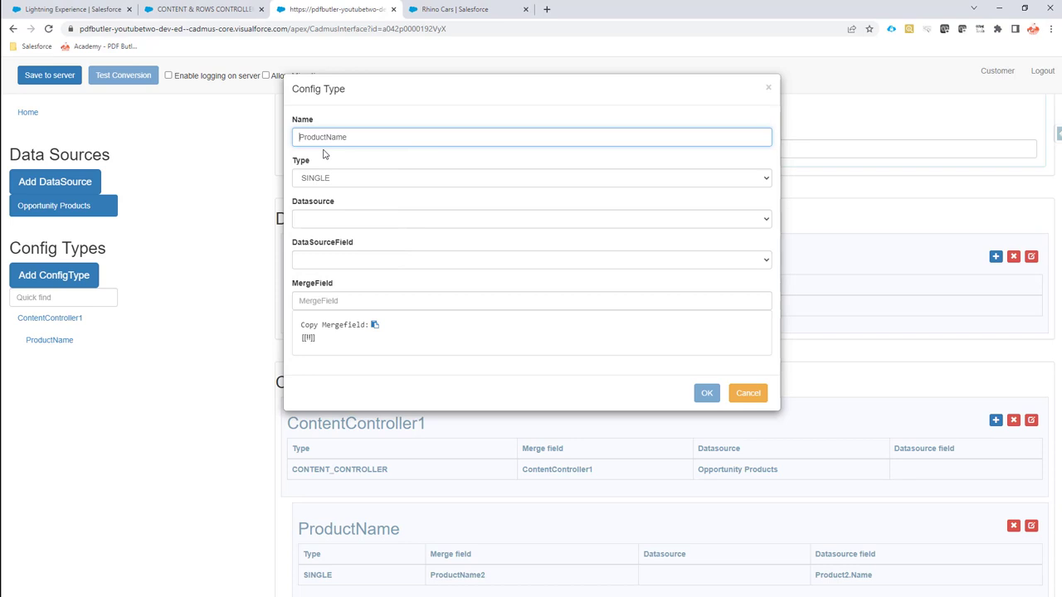
pyautogui.press('Home')
pyautogui.write('ROW')
pyautogui.press('Left')
pyautogui.write('S')
# Set type ROWS_CONTROLLER, datasource Opportunity Products and merge field ProductName, then save it.
pyautogui.click(334, 221)
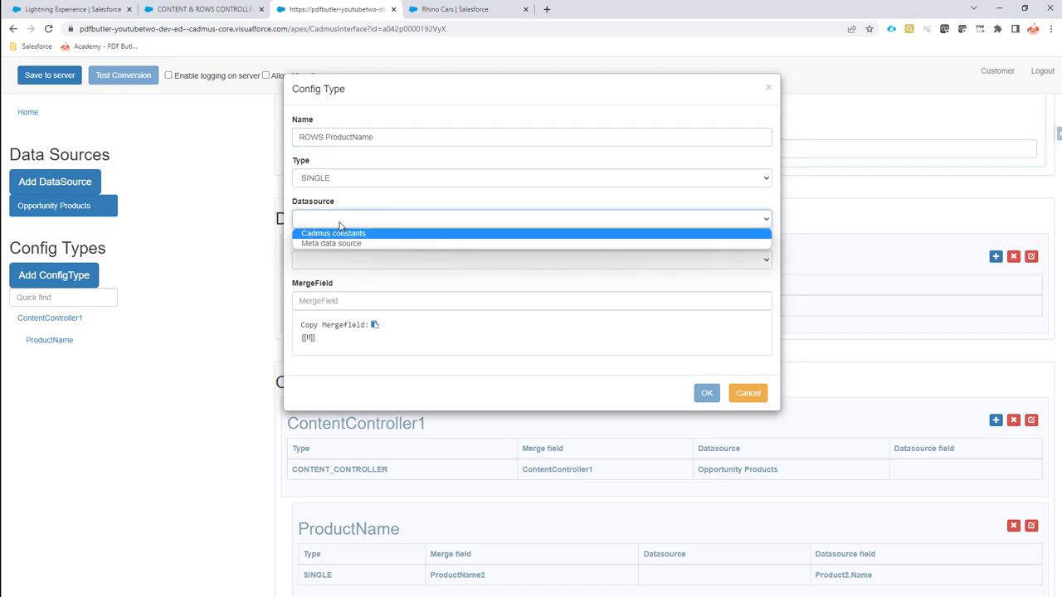
pyautogui.click(339, 177)
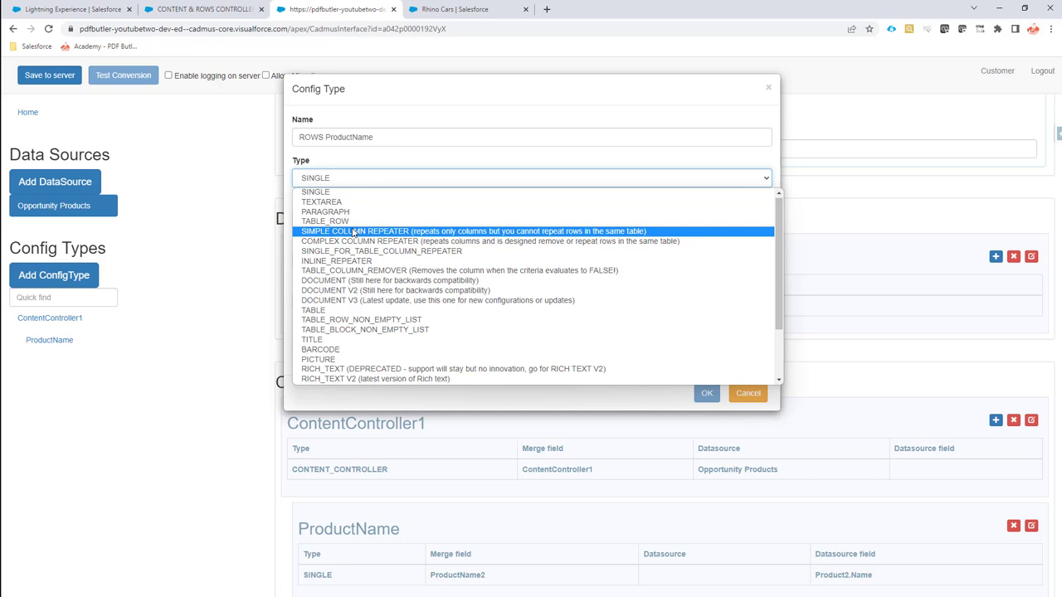
pyautogui.scroll(-2, 352, 282)
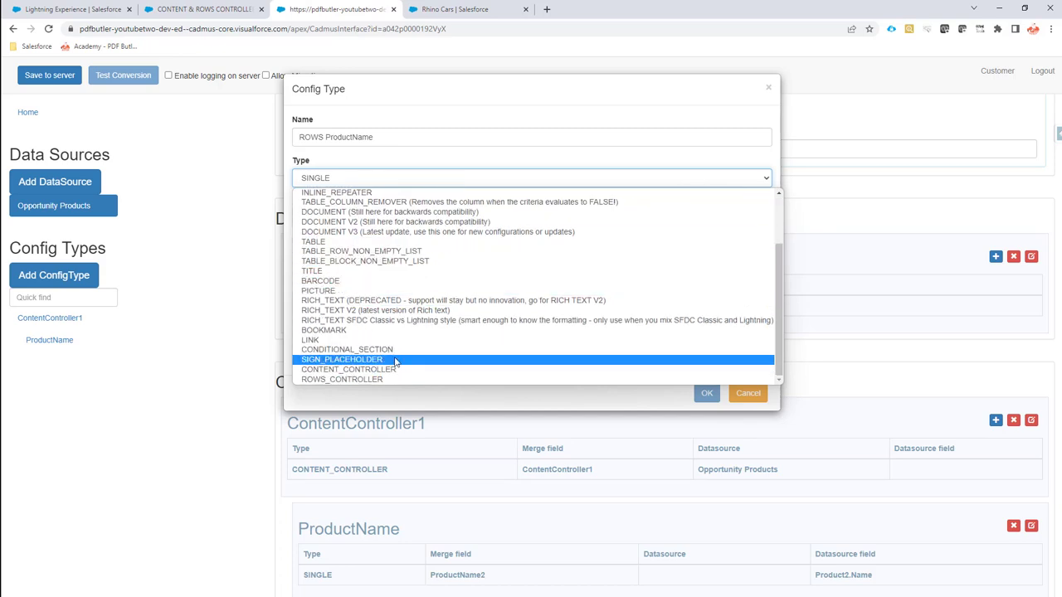
pyautogui.click(410, 382)
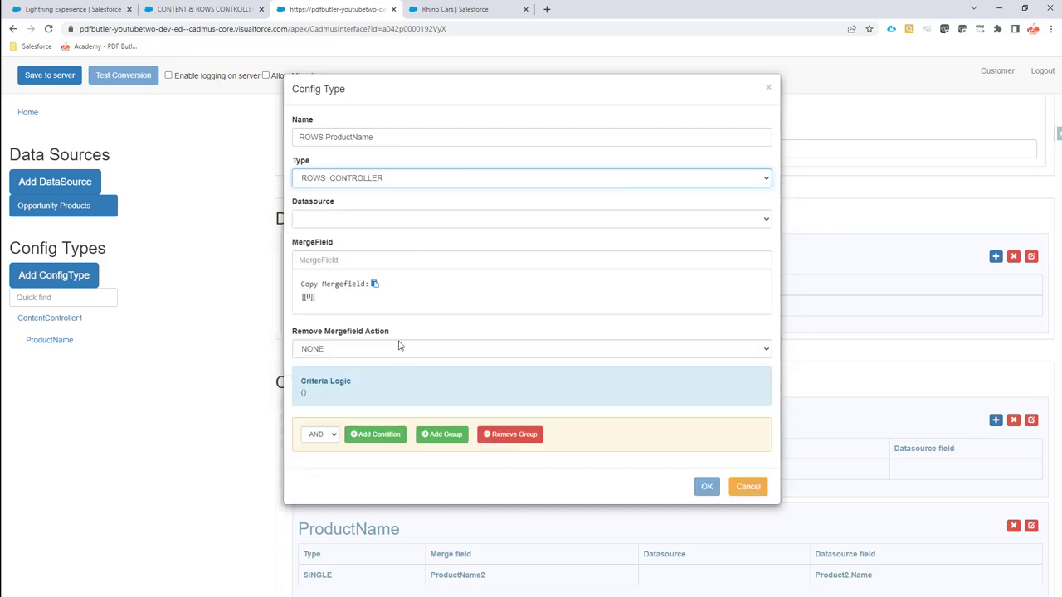
pyautogui.click(367, 220)
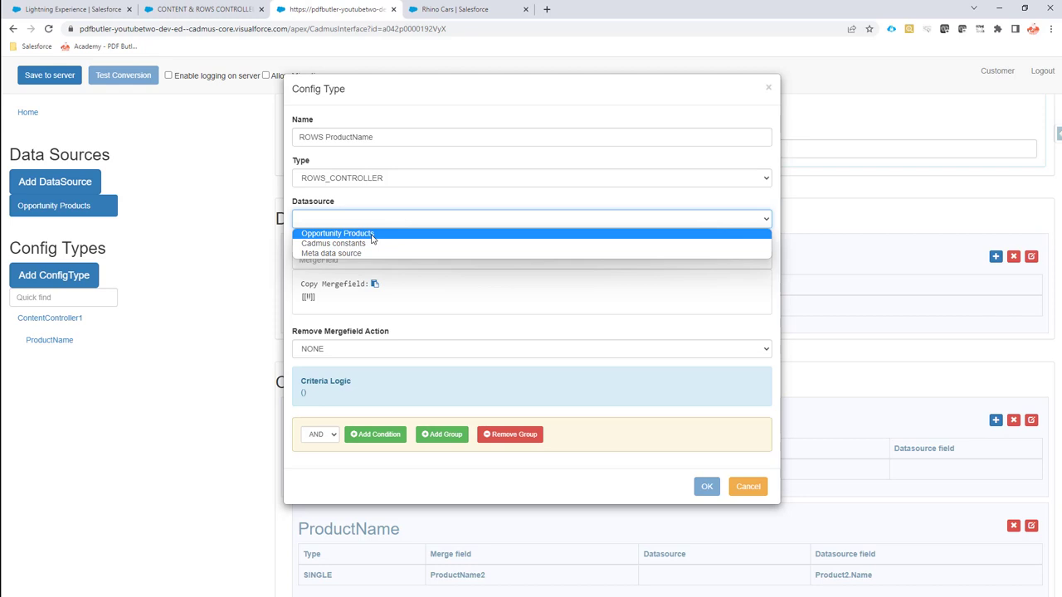
pyautogui.click(371, 235)
pyautogui.click(370, 257)
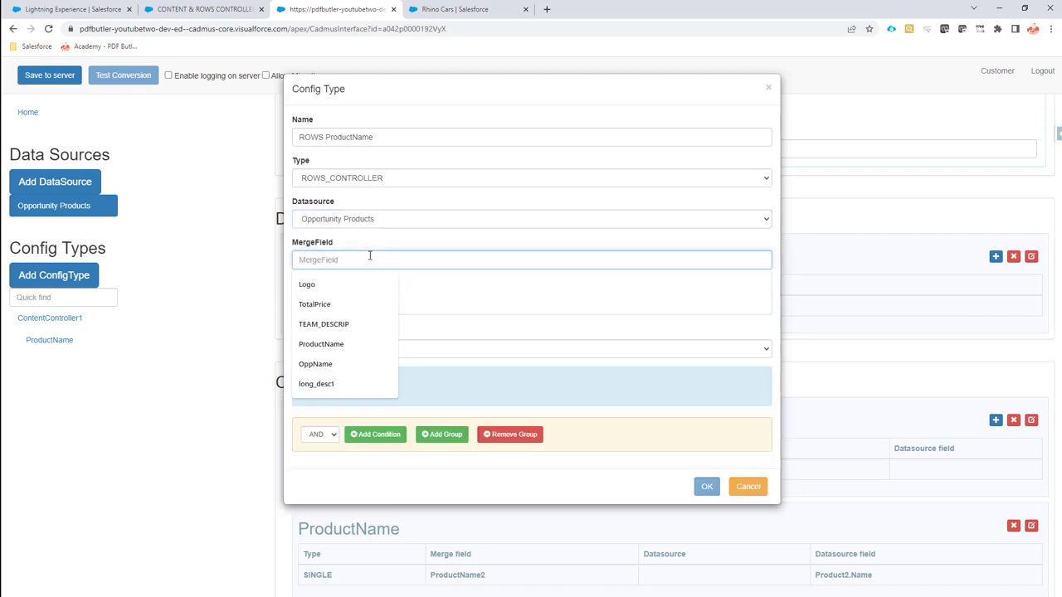
pyautogui.write('ProductName')
pyautogui.click(434, 298)
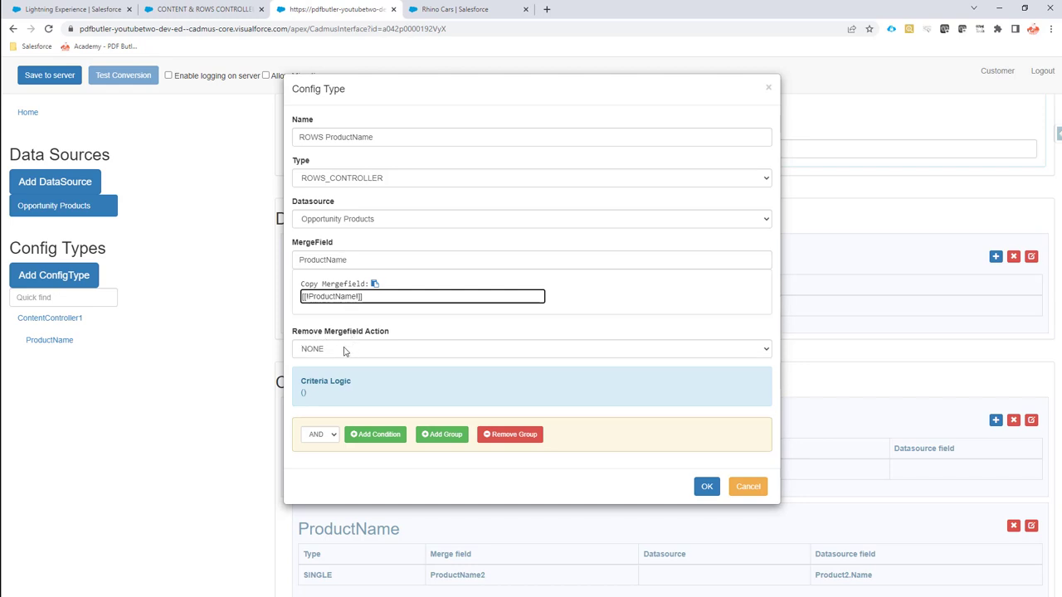
pyautogui.click(707, 486)
pyautogui.click(83, 365)
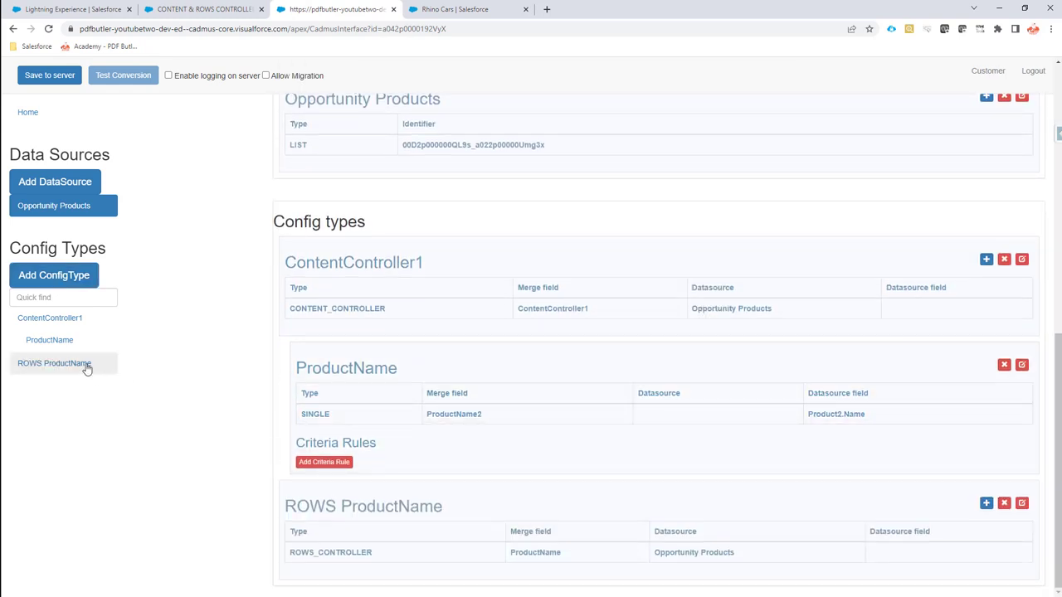
# Add a ProductName child under ROWS ProductName mapping Product2 Name to merge field ProductName2.
pyautogui.click(986, 503)
pyautogui.click(400, 134)
pyautogui.click(418, 181)
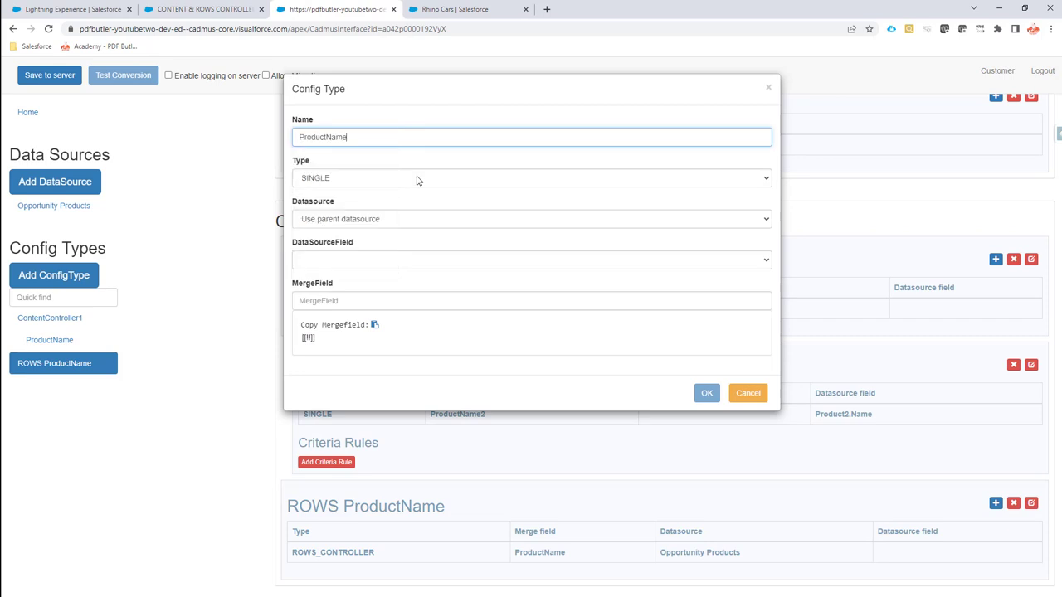
pyautogui.click(352, 258)
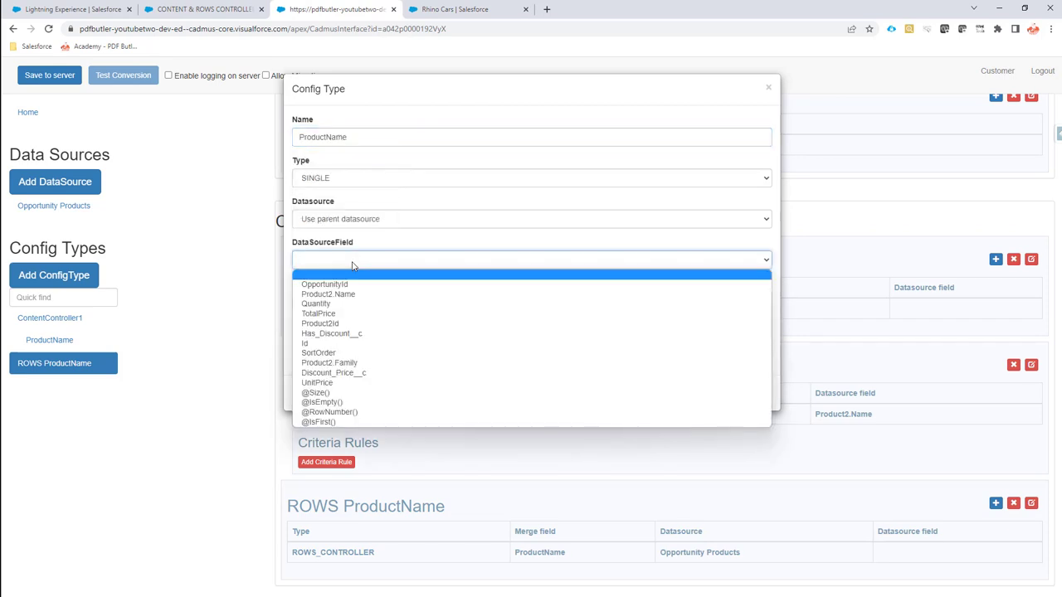
pyautogui.click(363, 293)
pyautogui.click(363, 295)
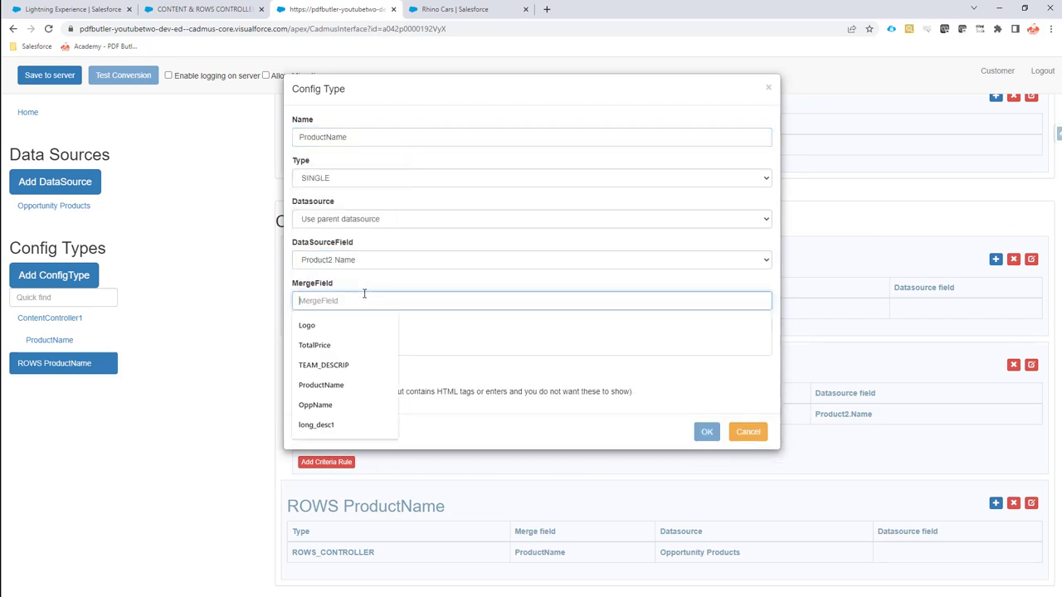
pyautogui.write('ProductName2')
pyautogui.click(706, 431)
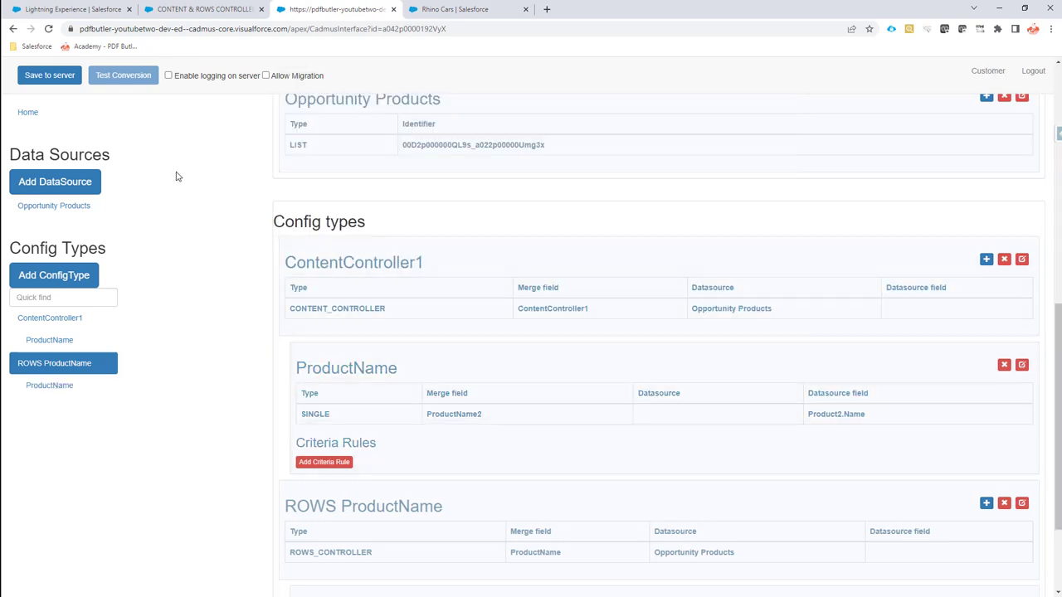
# Save the configuration to the server and pick out the Quantity tag in the Word table.
pyautogui.click(60, 78)
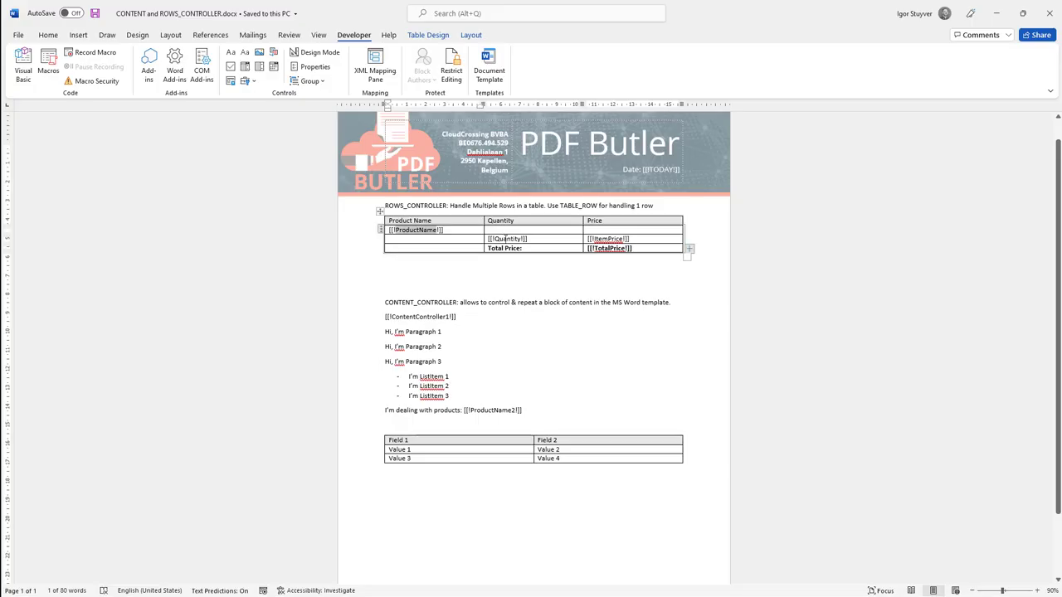
pyautogui.doubleClick(505, 238)
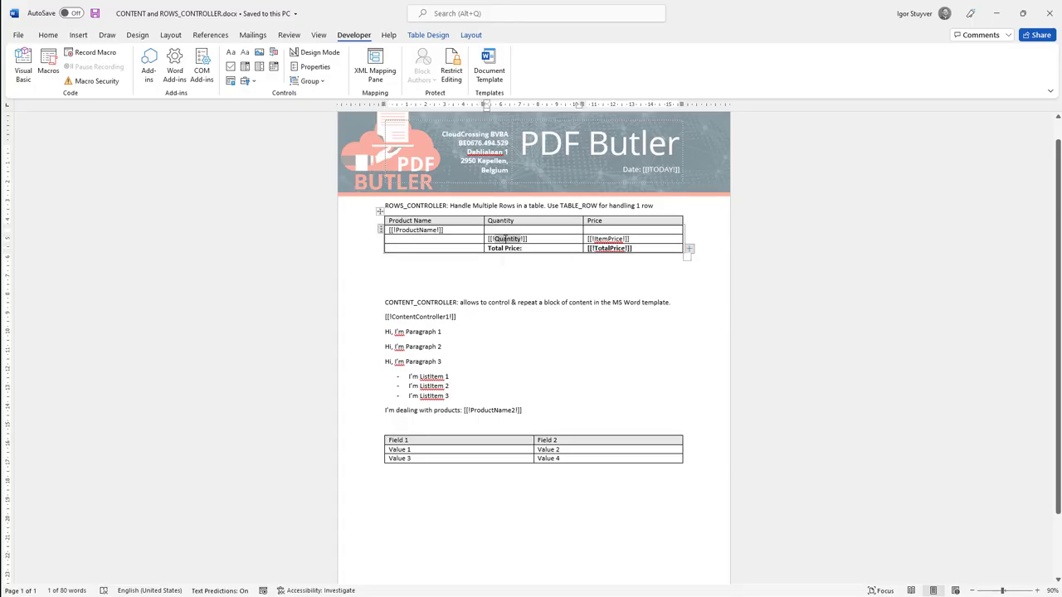
pyautogui.hotkey('alt', 'Tab')
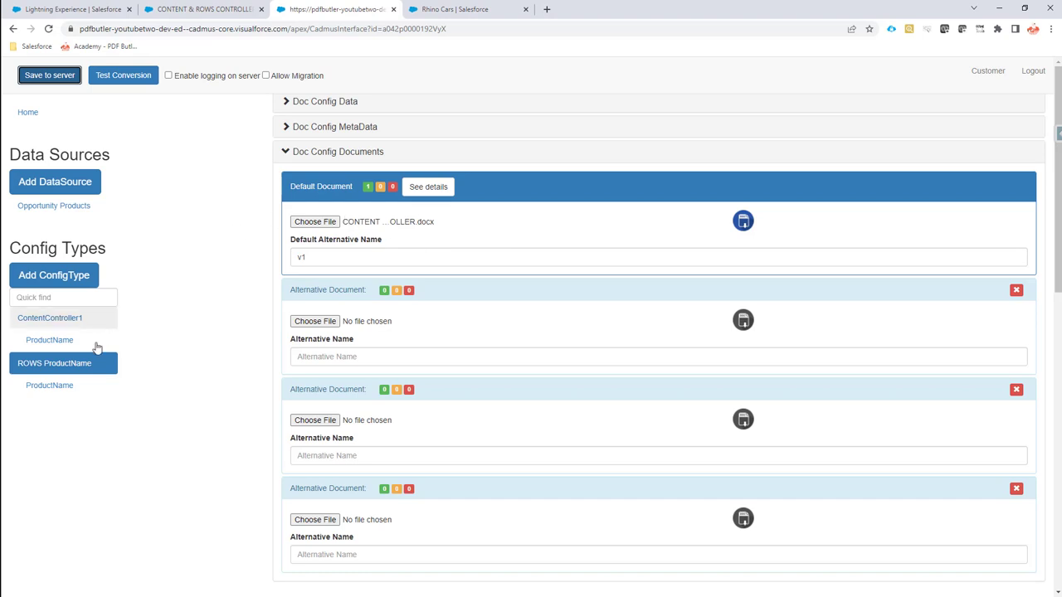
# Add a field named Quantity under ROWS ProductName, mapped to the Quantity data source field.
pyautogui.click(88, 381)
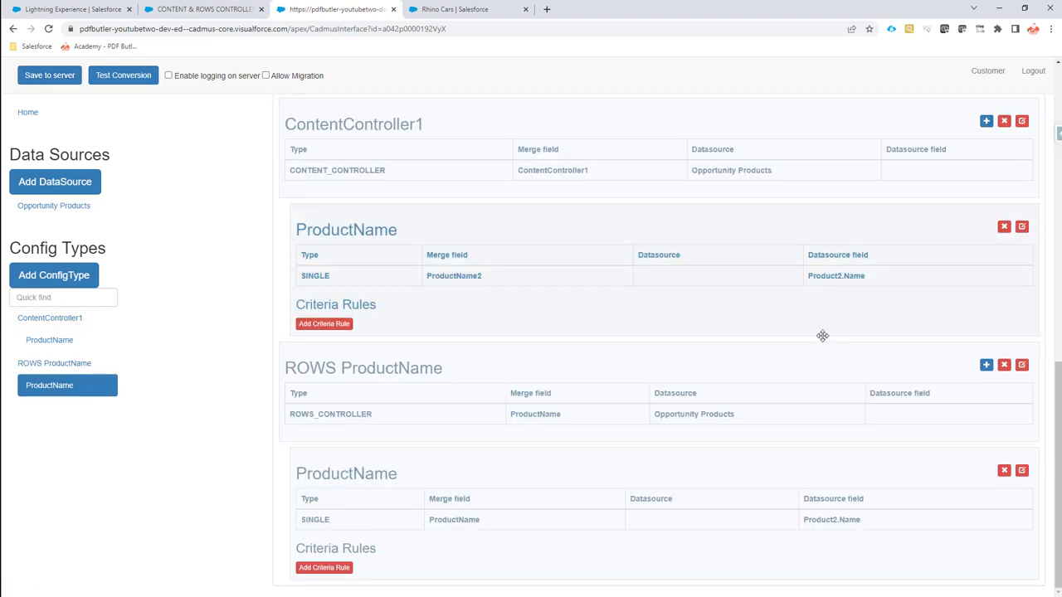
pyautogui.click(984, 365)
pyautogui.click(392, 138)
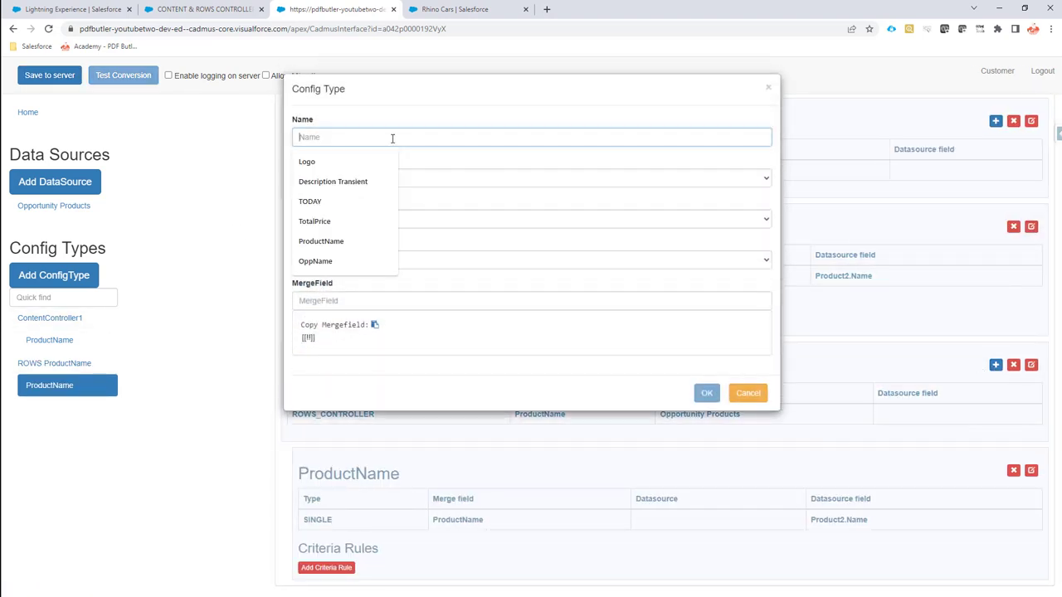
pyautogui.write('Quantity')
pyautogui.click(391, 258)
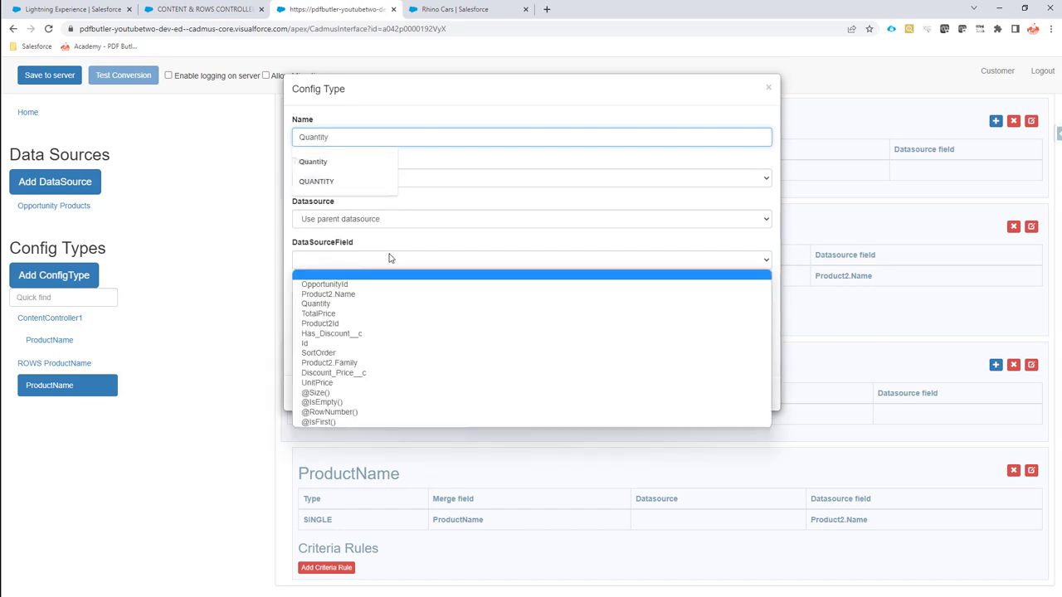
pyautogui.click(400, 304)
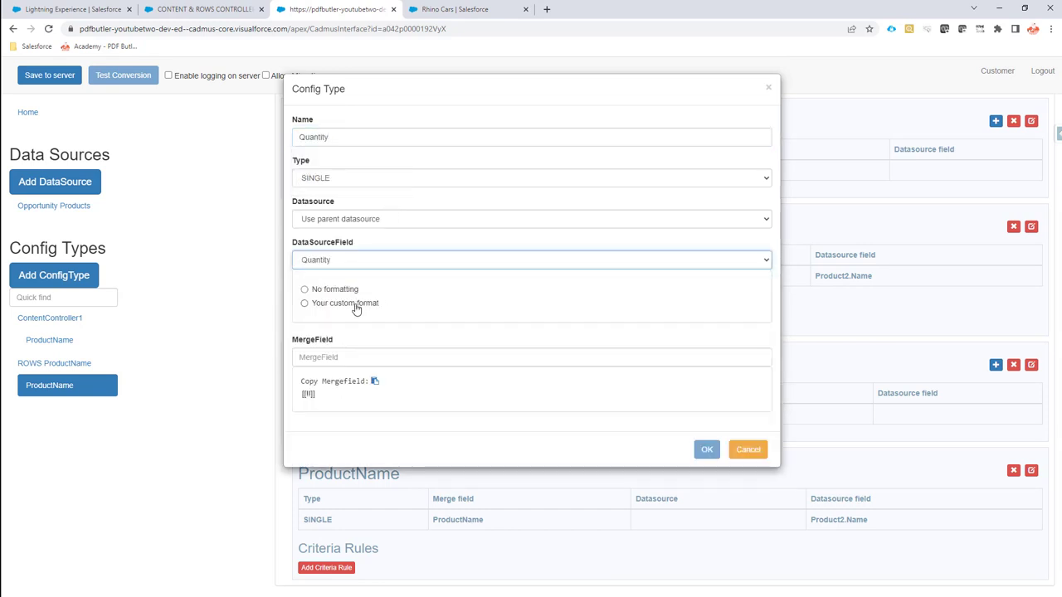
# Give the Quantity field the custom ###,##0 number format and merge field Quantity, and confirm it.
pyautogui.click(355, 304)
pyautogui.click(400, 316)
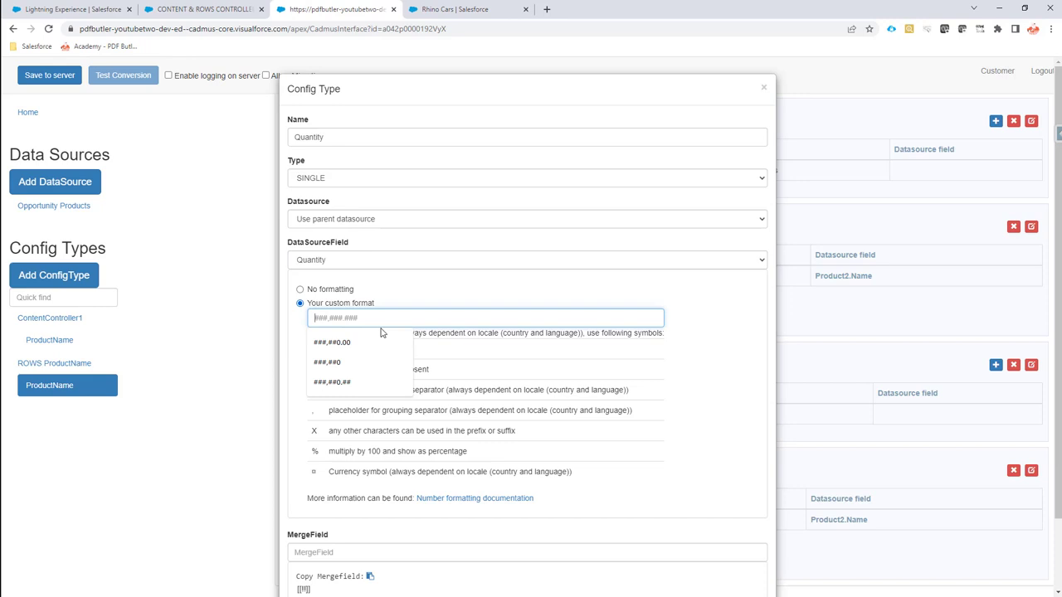
pyautogui.click(349, 365)
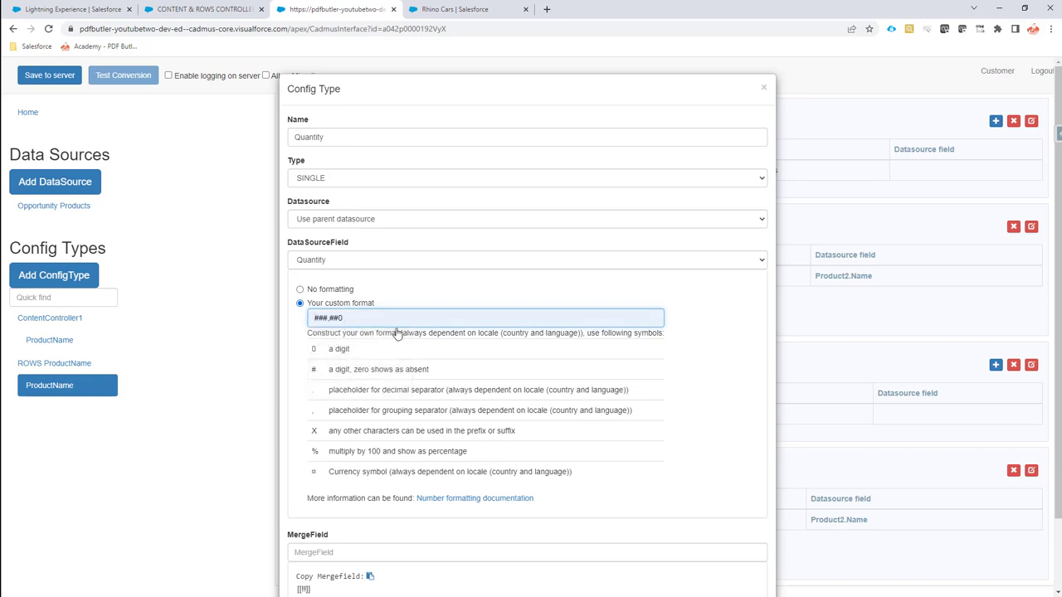
pyautogui.scroll(-1, 398, 356)
pyautogui.click(406, 470)
pyautogui.write('Quantity')
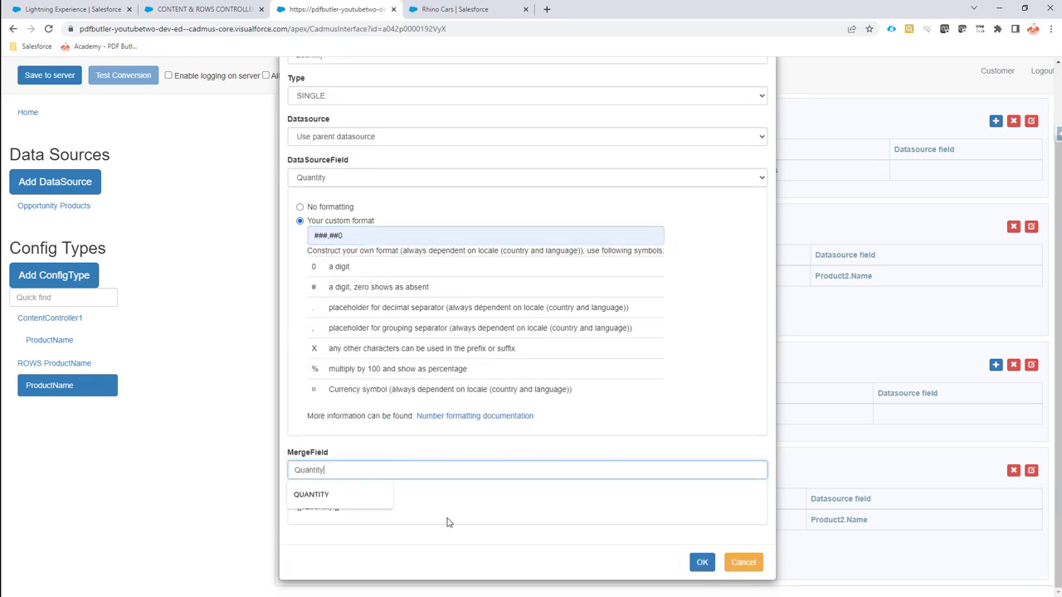
pyautogui.click(702, 563)
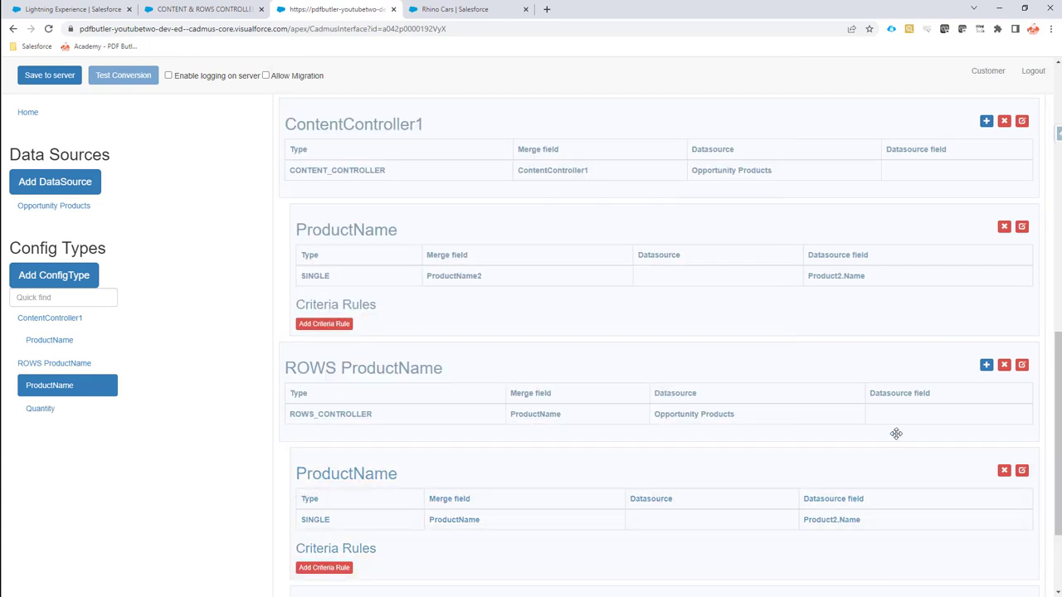
pyautogui.click(986, 366)
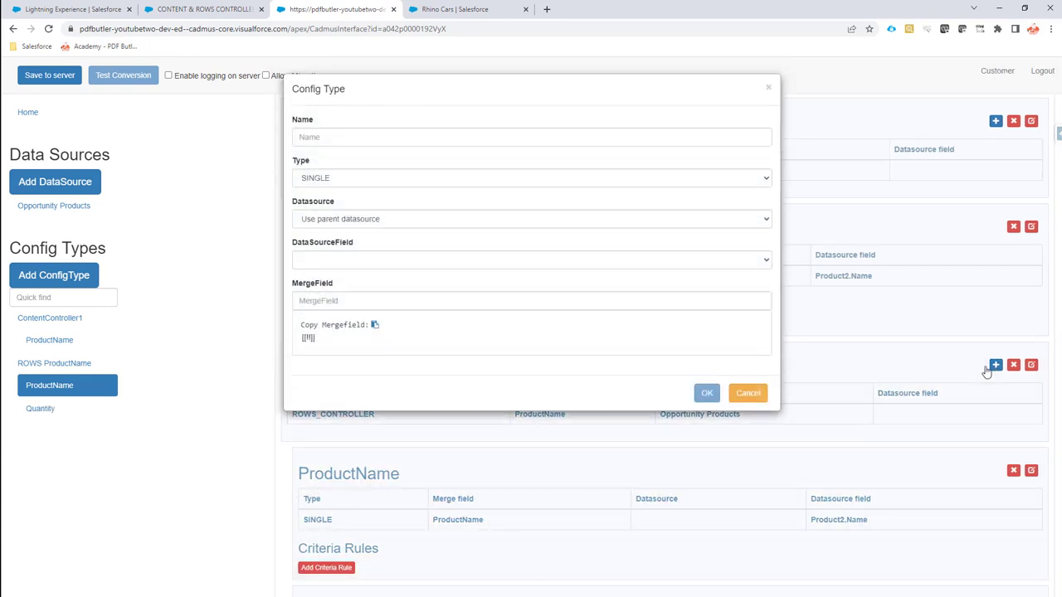
# Copy ItemPrice from the Word table and add it as a currency-formatted field mapped to UnitPrice.
pyautogui.hotkey('alt', 'Tab')
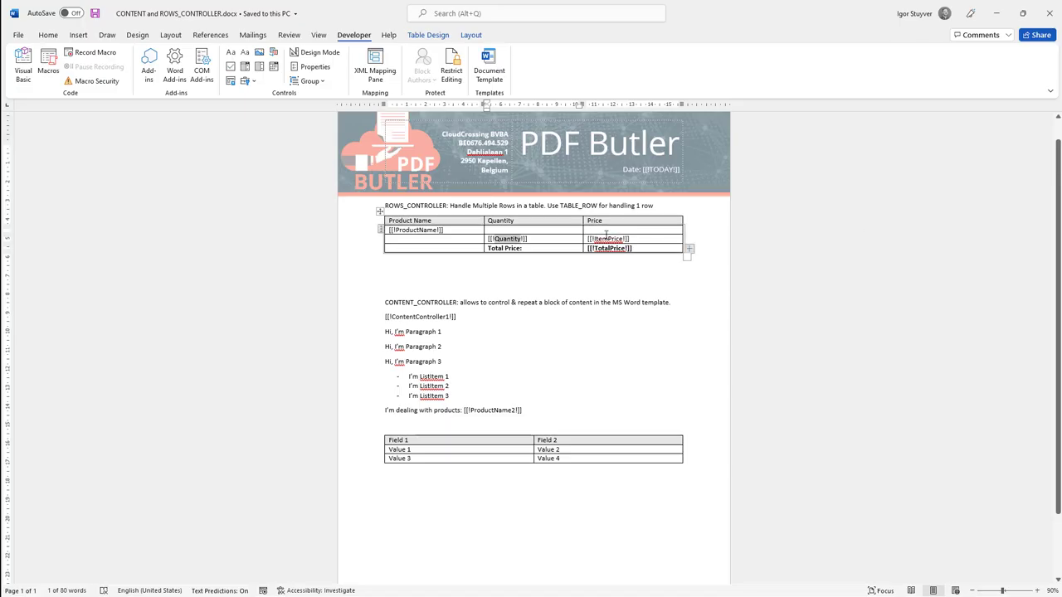
pyautogui.doubleClick(610, 239)
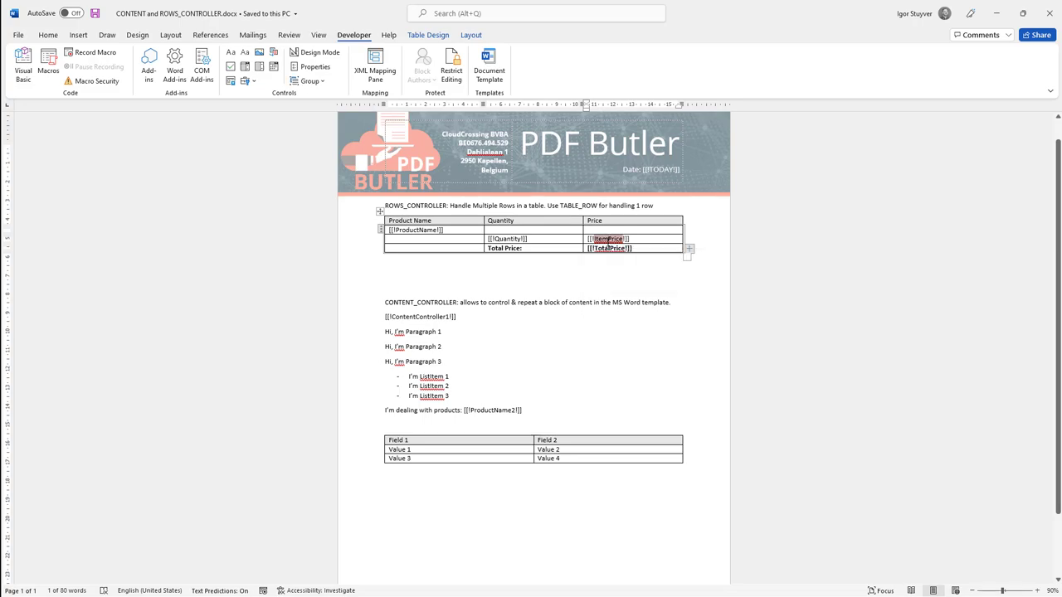
pyautogui.hotkey('alt', 'Tab')
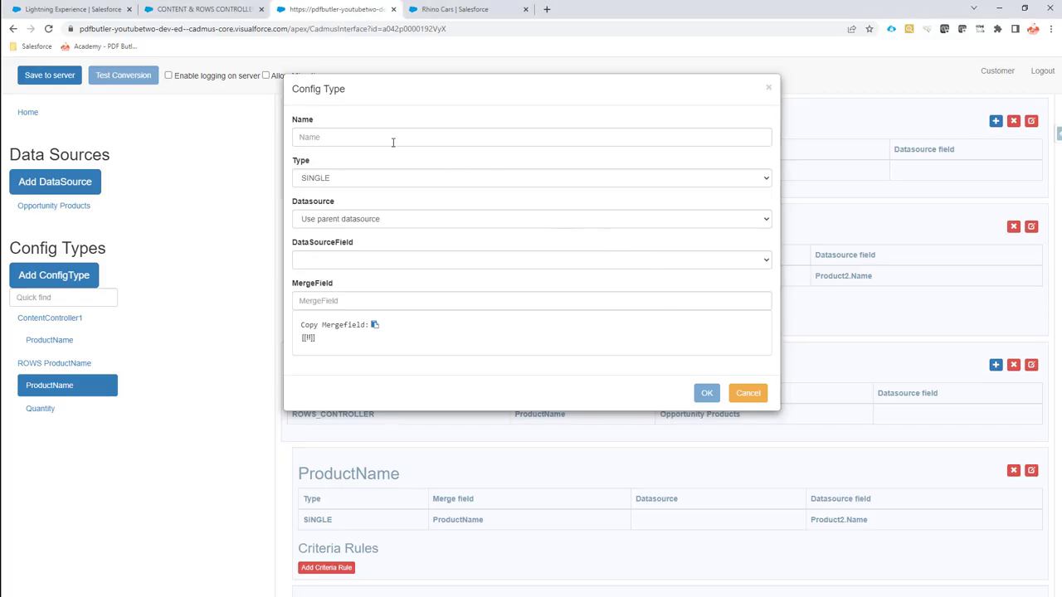
pyautogui.click(393, 142)
pyautogui.write('ItemPrice')
pyautogui.click(375, 266)
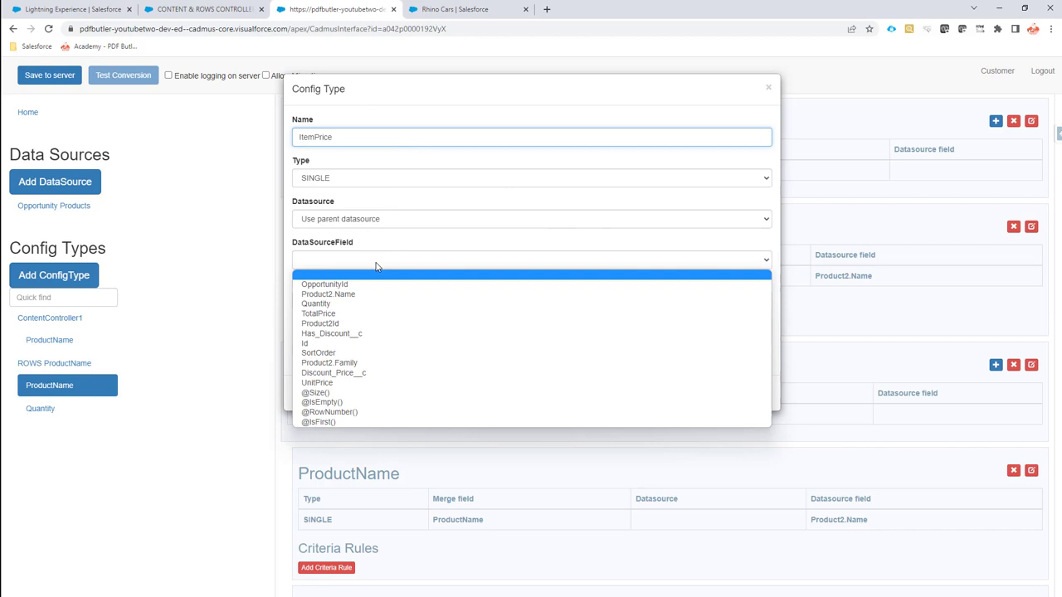
pyautogui.click(380, 383)
pyautogui.click(365, 309)
pyautogui.click(376, 369)
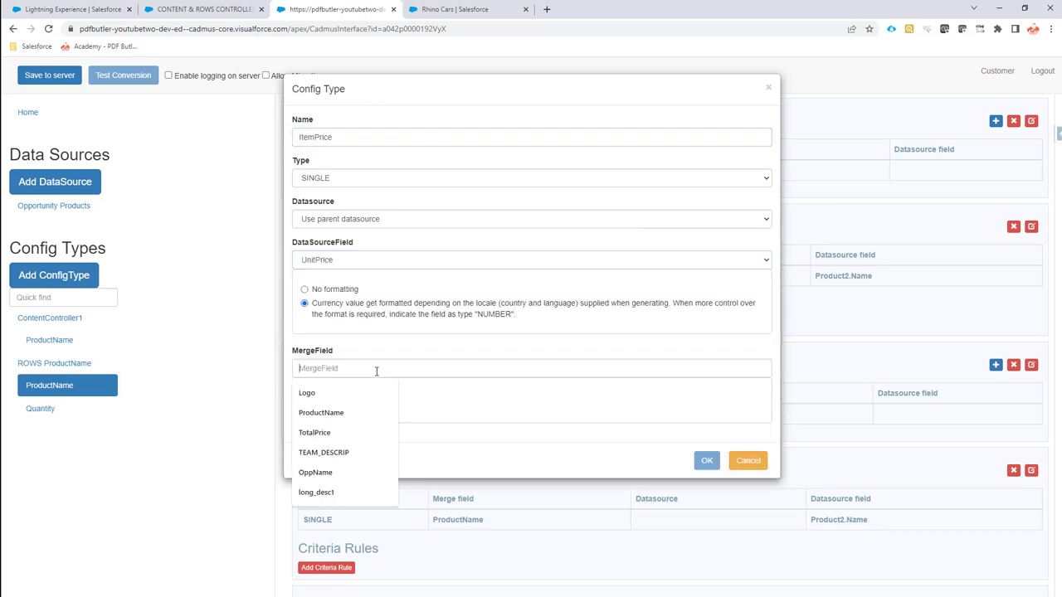
pyautogui.write('ItemPrice')
pyautogui.click(706, 461)
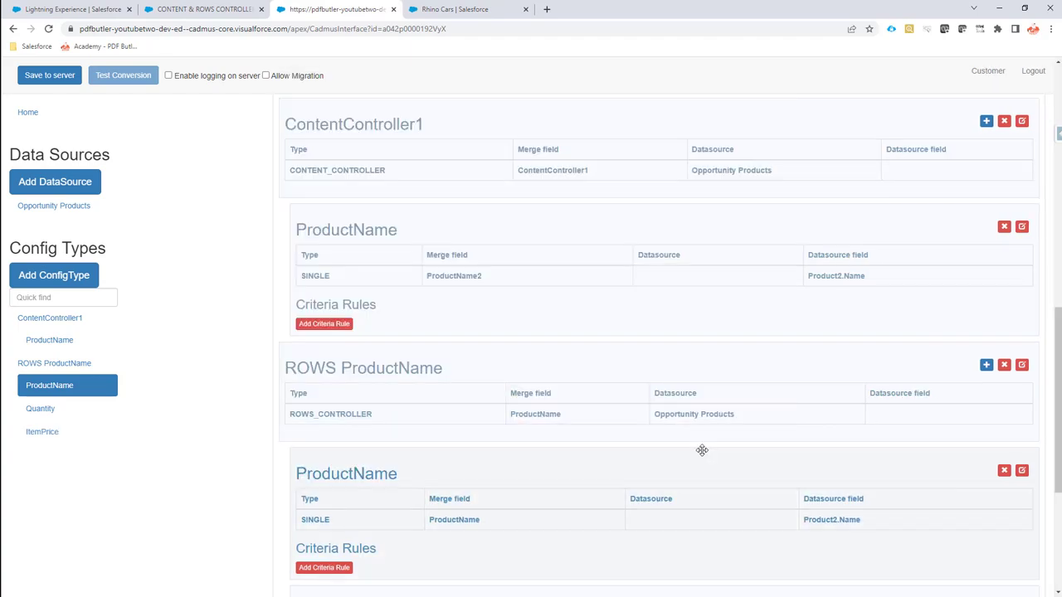
# Add a TotalPrice field under ROWS ProductName, mapped to TotalPrice, currency-formatted, merge field TotalPrice.
pyautogui.hotkey('alt', 'Tab')
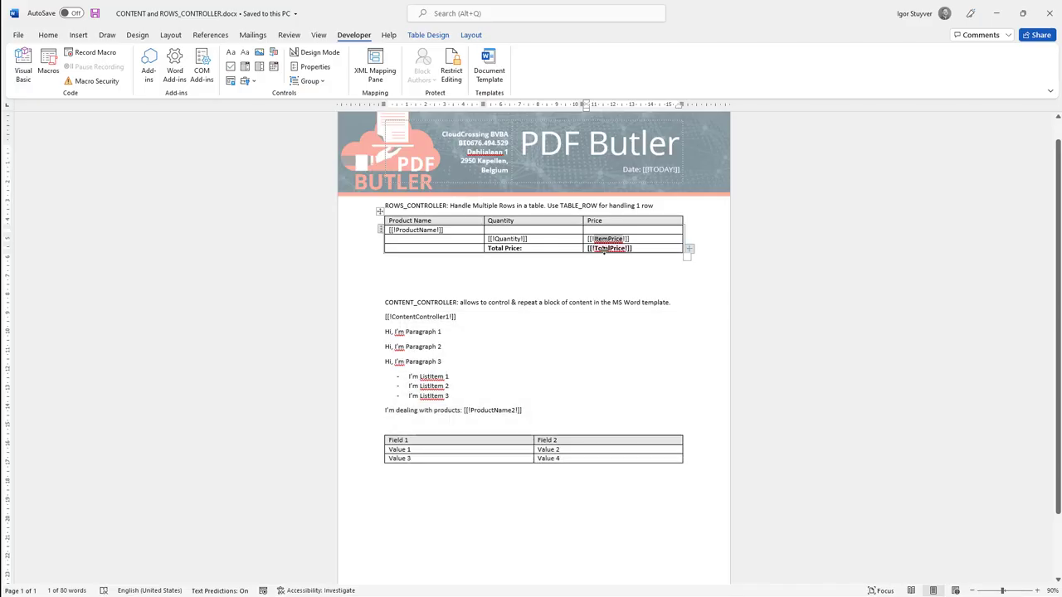
pyautogui.doubleClick(606, 249)
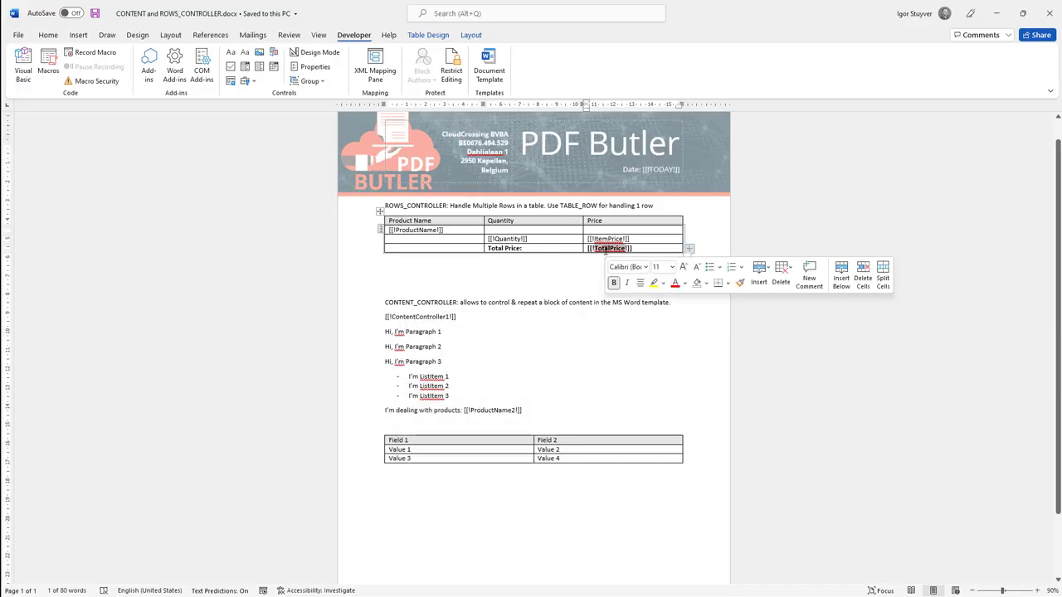
pyautogui.hotkey('alt', 'Tab')
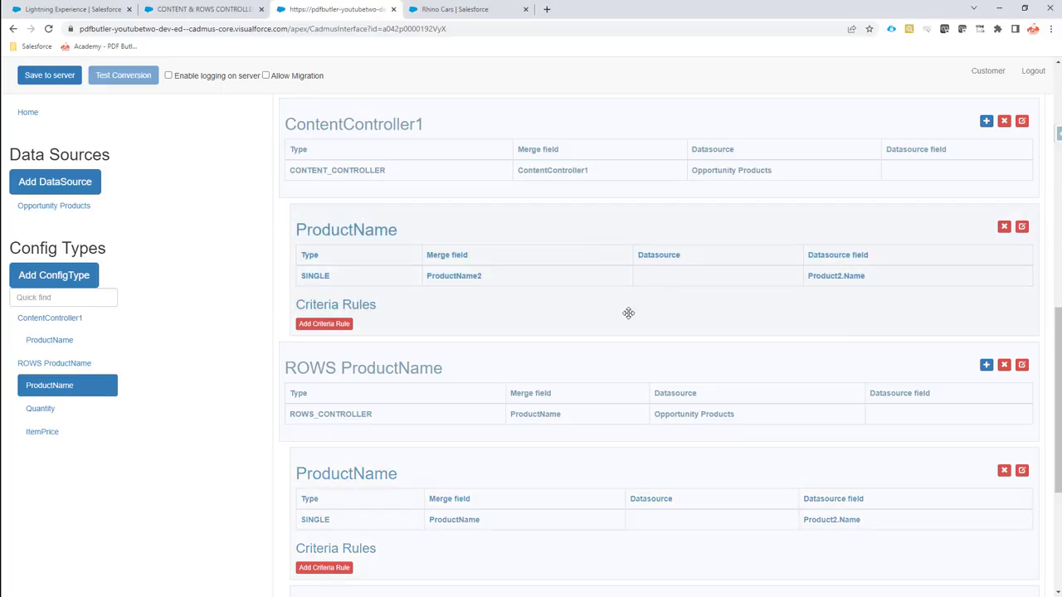
pyautogui.click(987, 365)
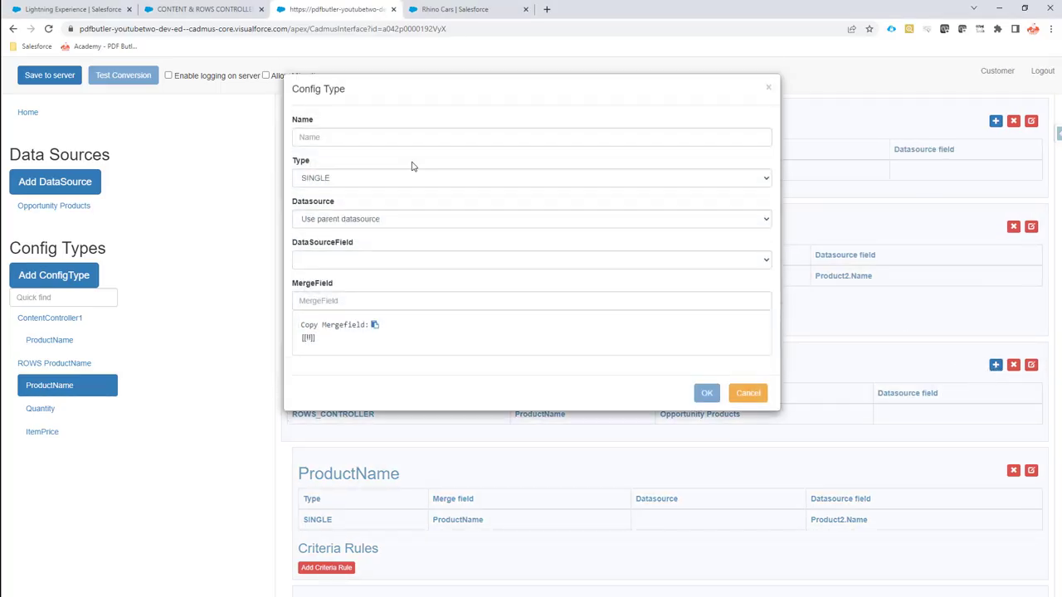
pyautogui.click(352, 136)
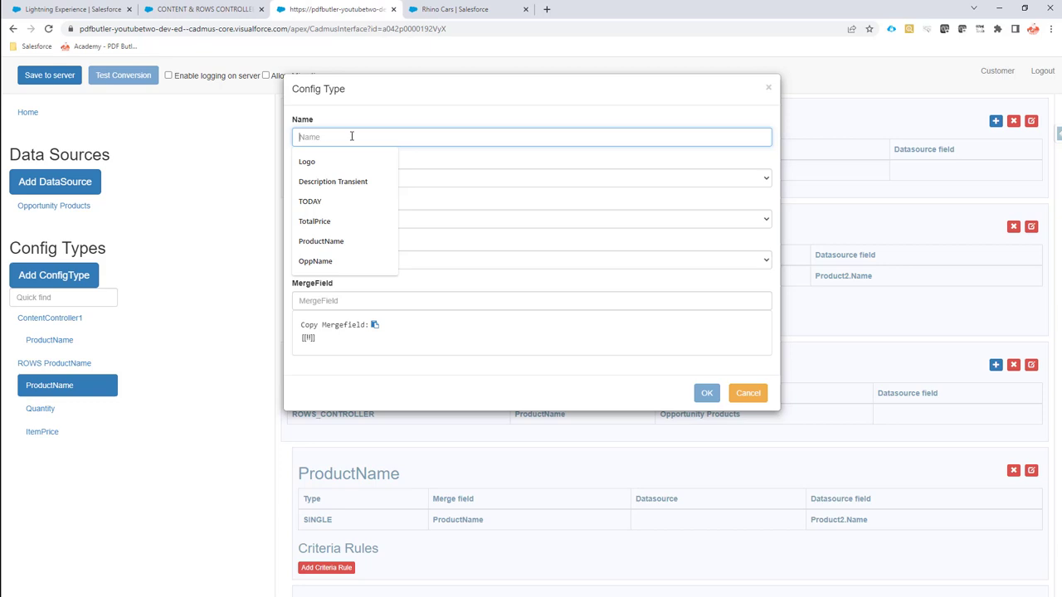
pyautogui.click(352, 220)
pyautogui.click(355, 258)
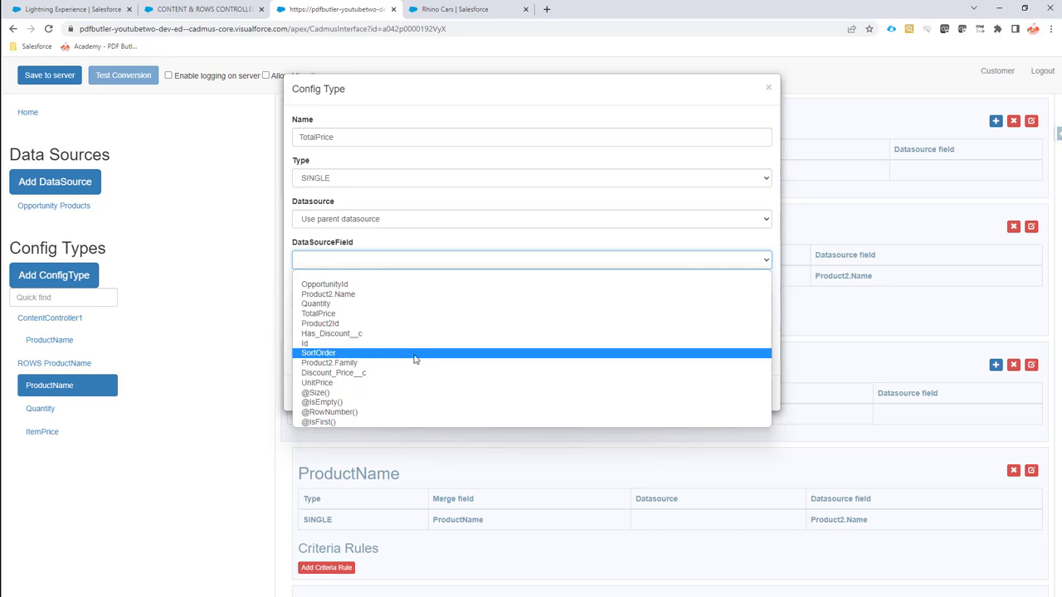
pyautogui.click(414, 314)
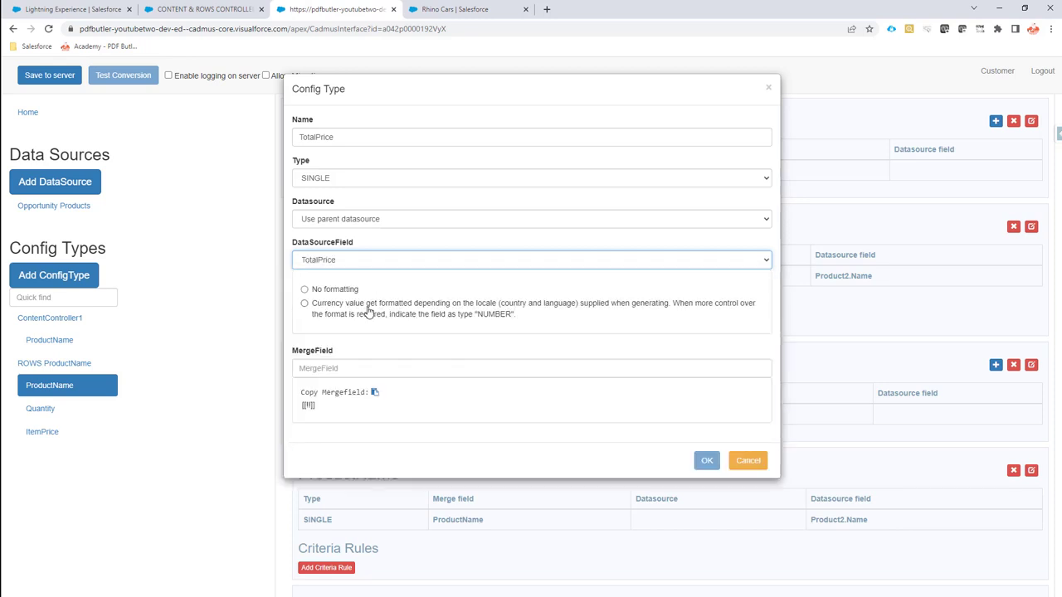
pyautogui.click(368, 310)
pyautogui.click(387, 365)
pyautogui.write('TotalPrice')
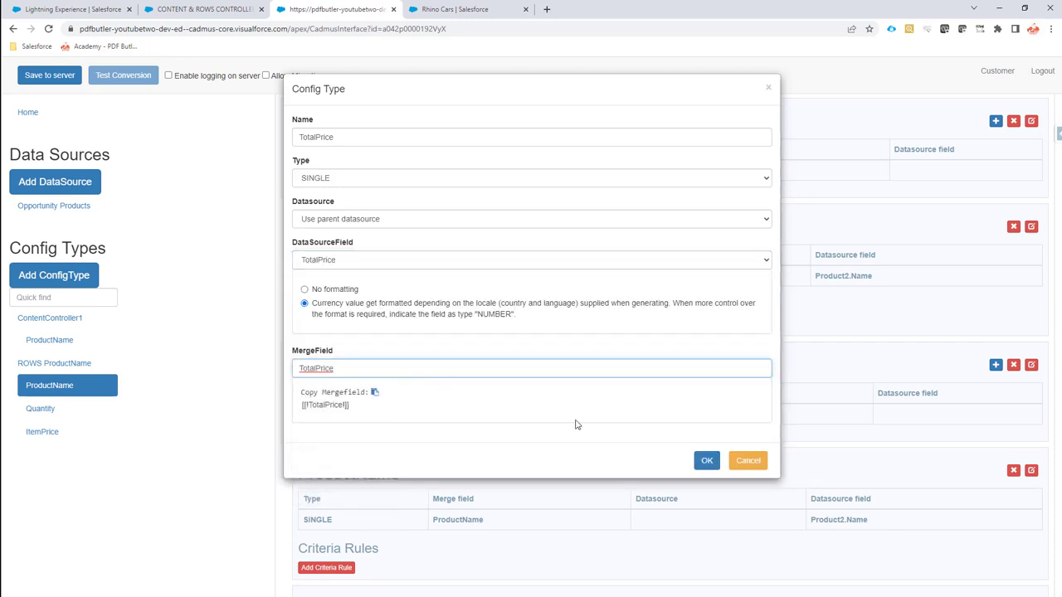
pyautogui.click(706, 460)
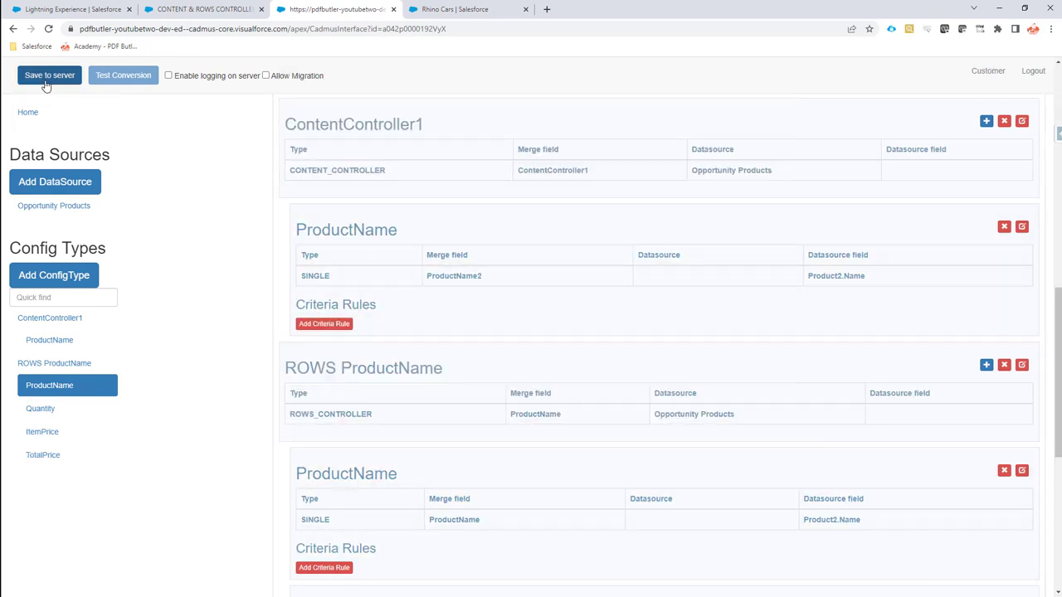
# Save the PDF Butler configuration to the server and go to the Rhino Cars Salesforce tab.
pyautogui.click(48, 76)
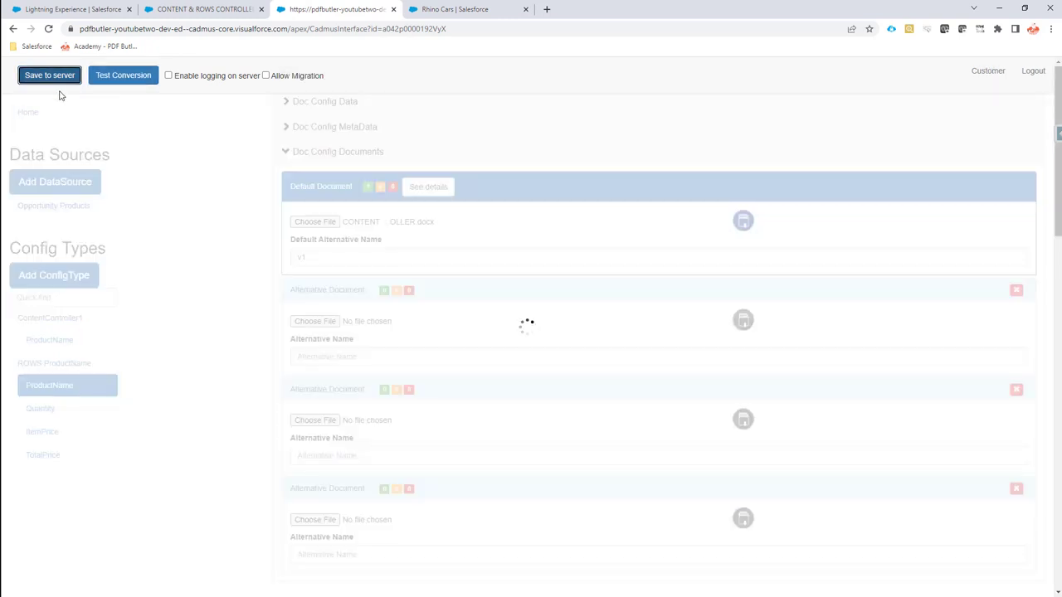
pyautogui.click(436, 10)
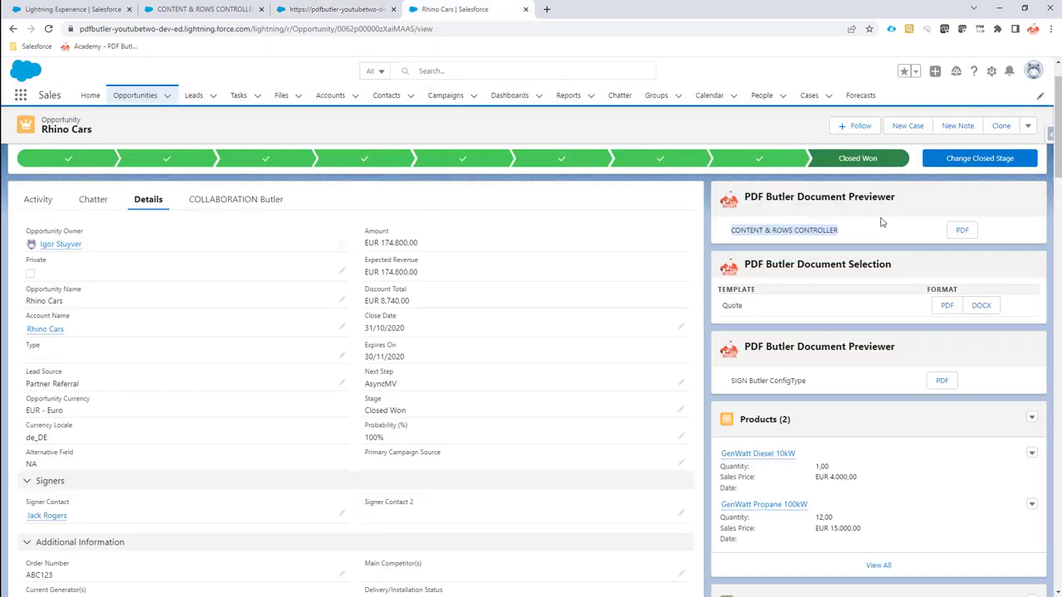
# Preview CONTENT & ROWS CONTROLLER as PDF and check the GenWatt Propane 100kW row's 171.000,00 € total.
pyautogui.click(965, 229)
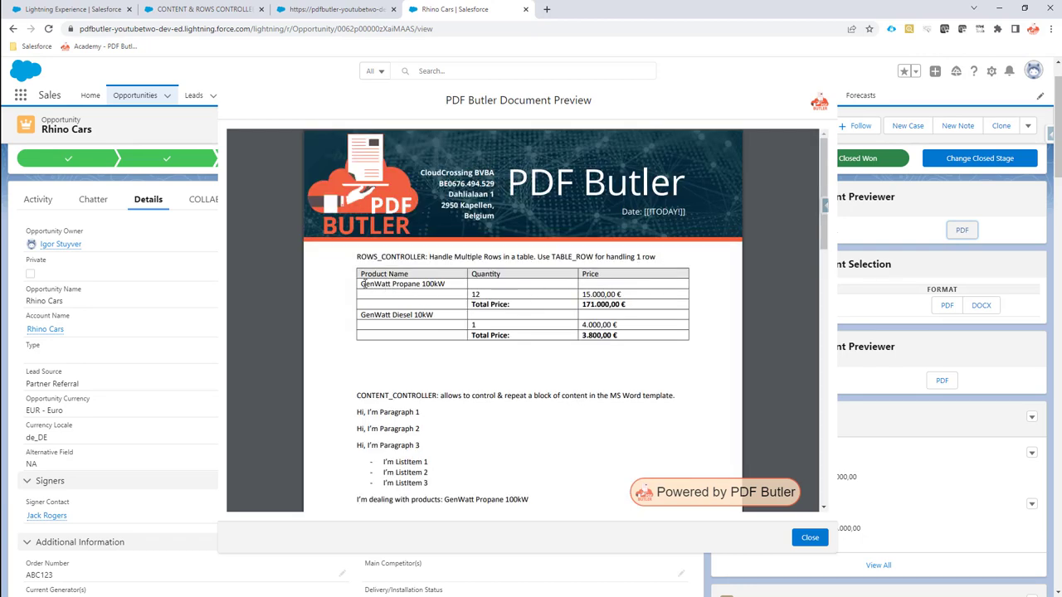
pyautogui.moveTo(363, 284); pyautogui.dragTo(495, 292)
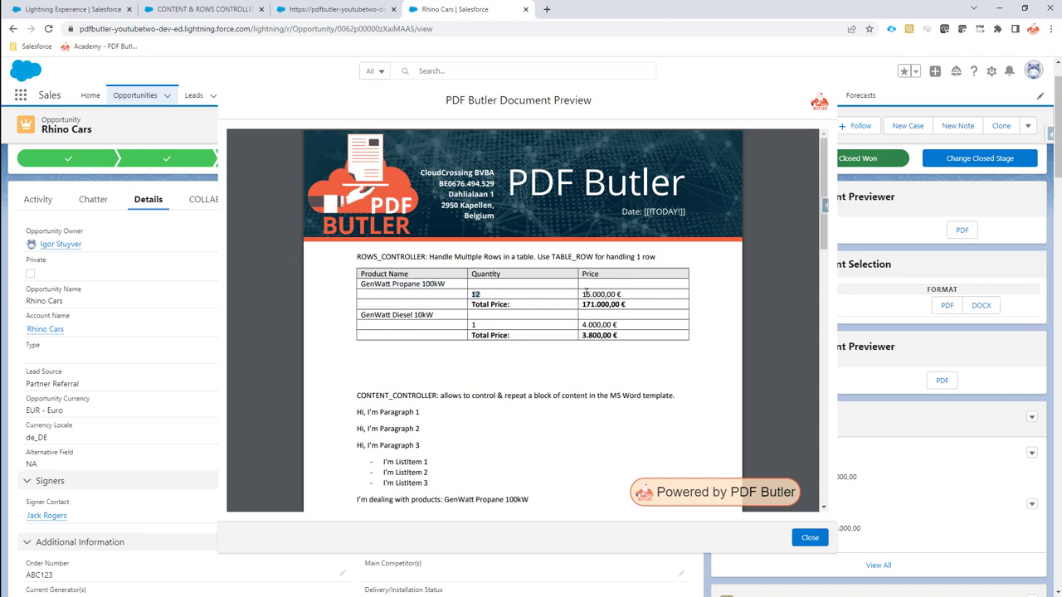
pyautogui.moveTo(584, 294); pyautogui.dragTo(630, 301)
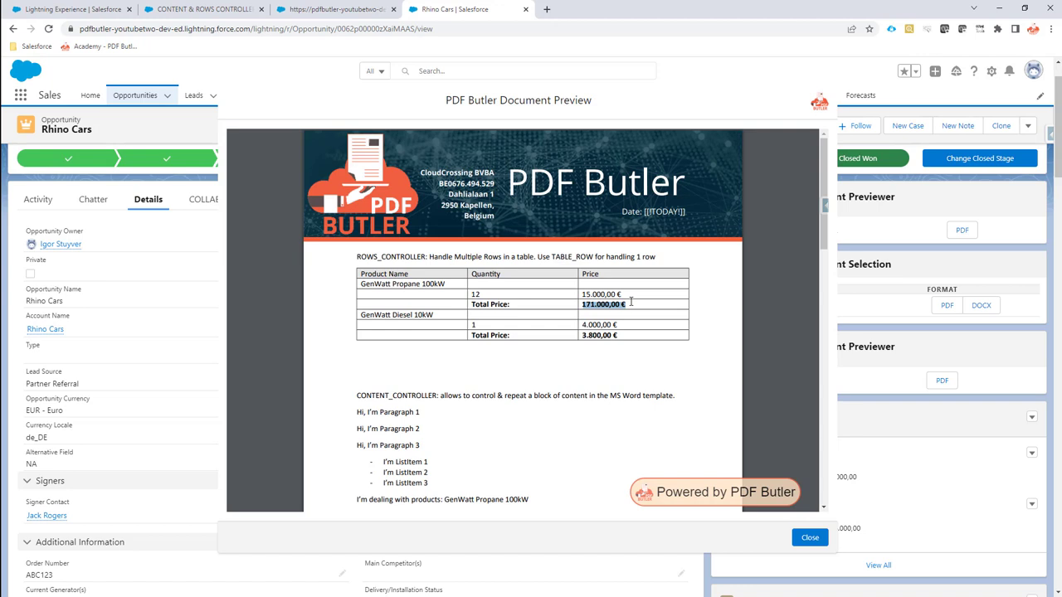